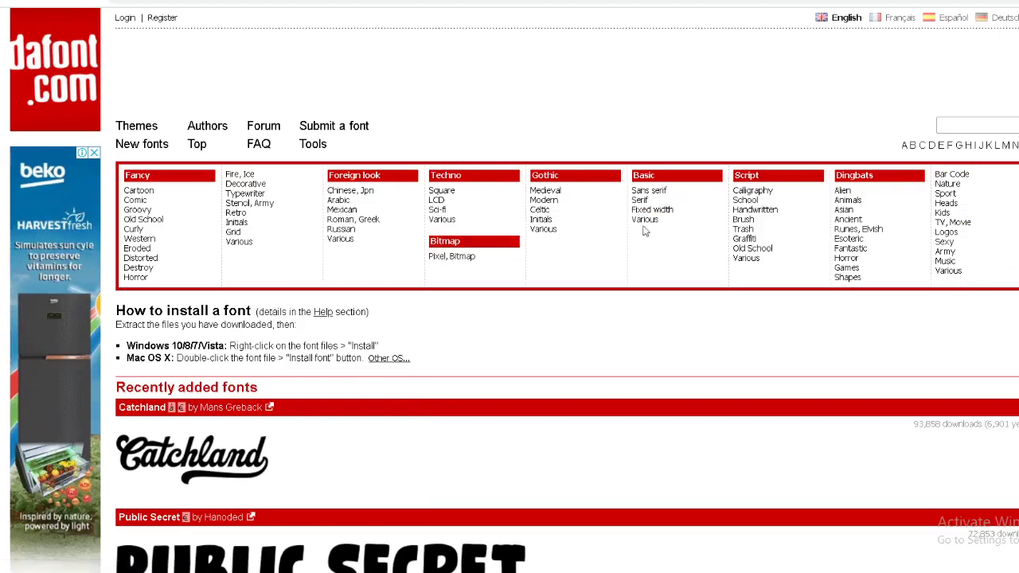
Search DaFont for Cloister Black and download cloister_black.zip from the single result
scroll(820, 287, down, 4)
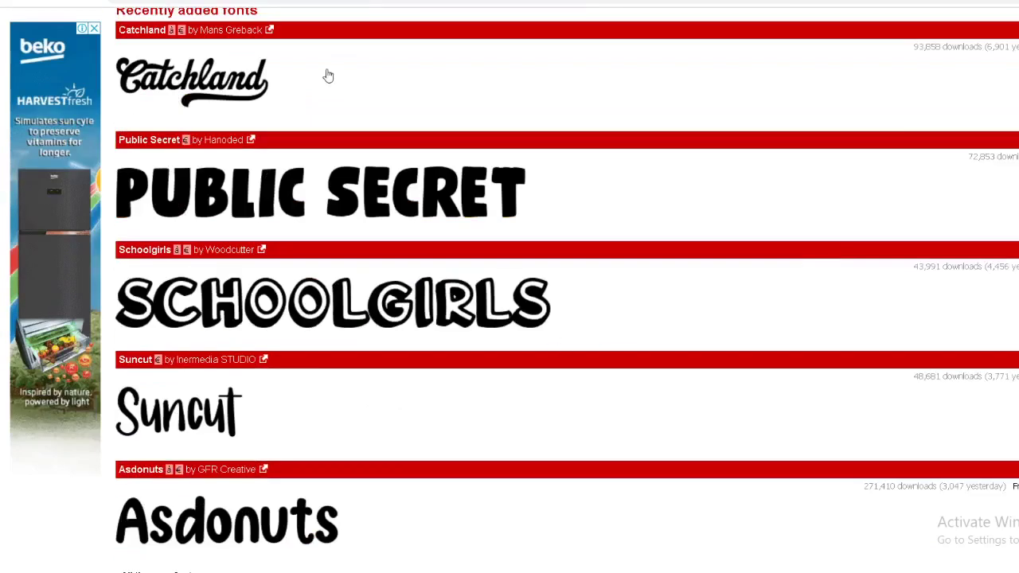
scroll(918, 202, up, 5)
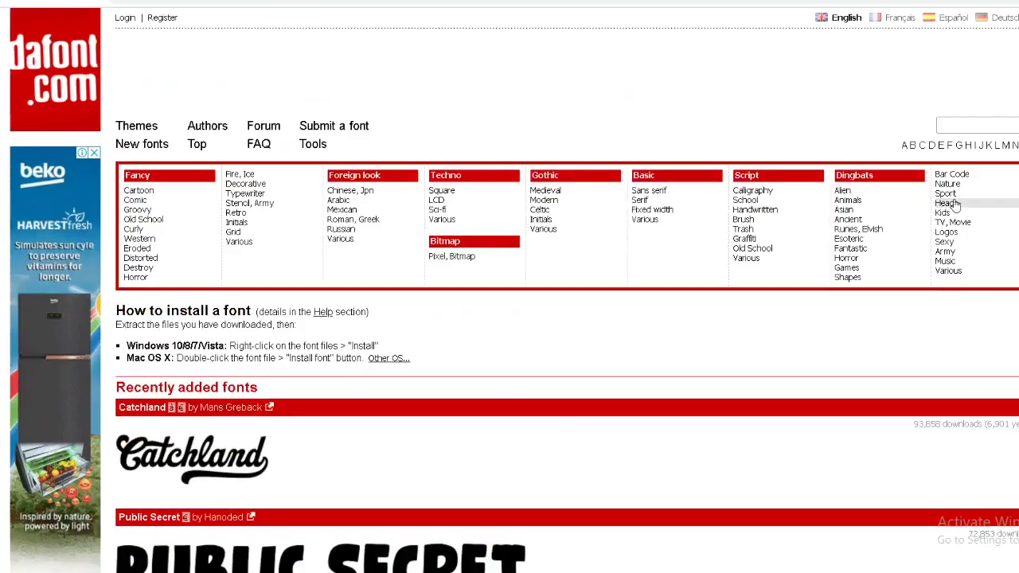
click(987, 126)
text(Closte)
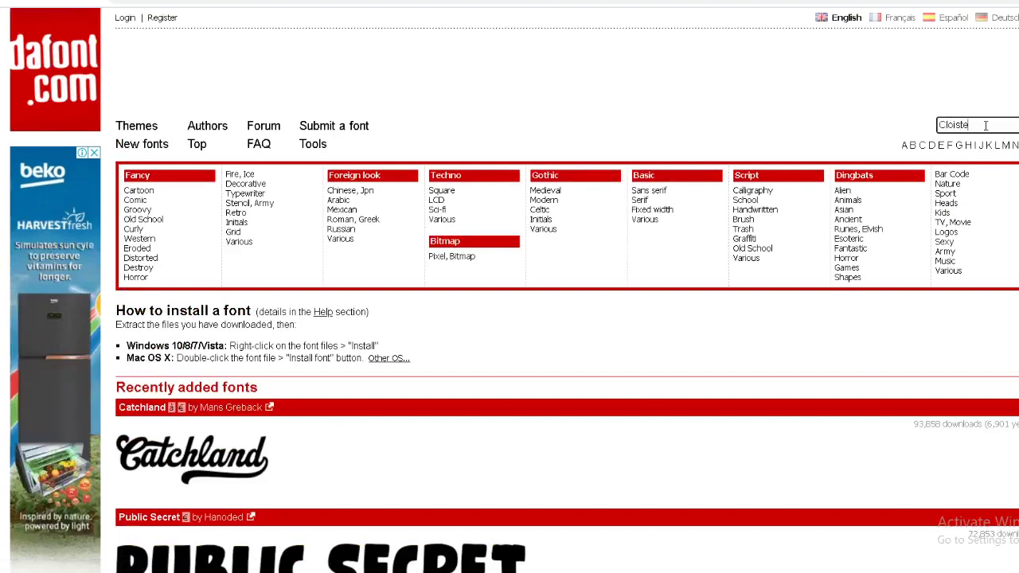
text(lack)
key(Return)
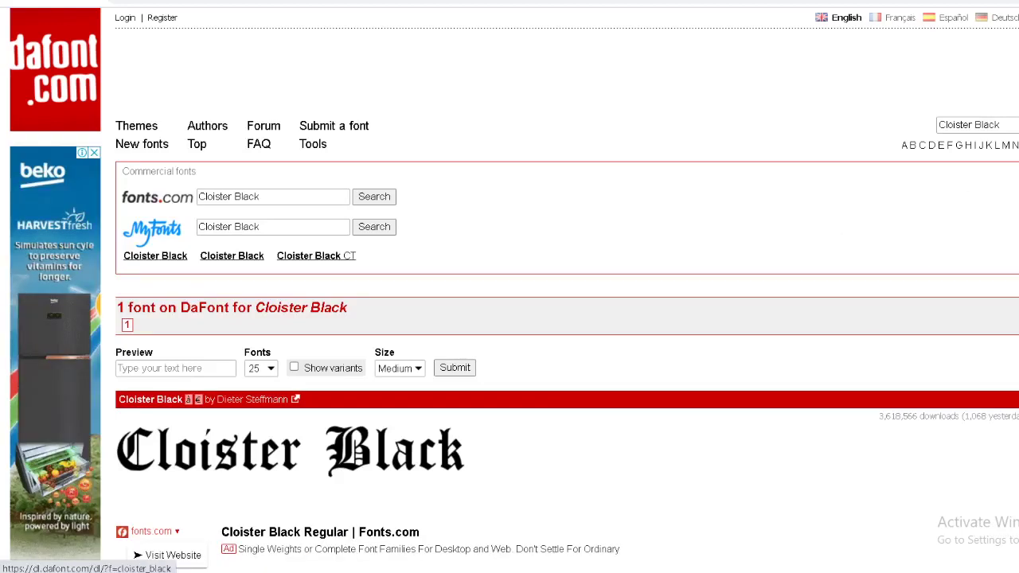
click(1012, 445)
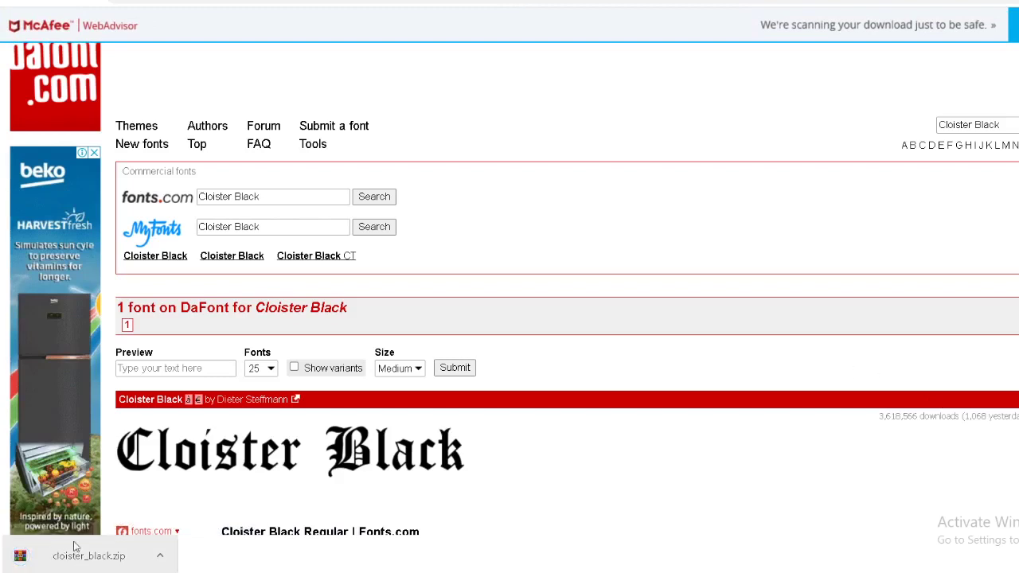
Create a blank white New Project document in Photopea via File > New
click(62, 2)
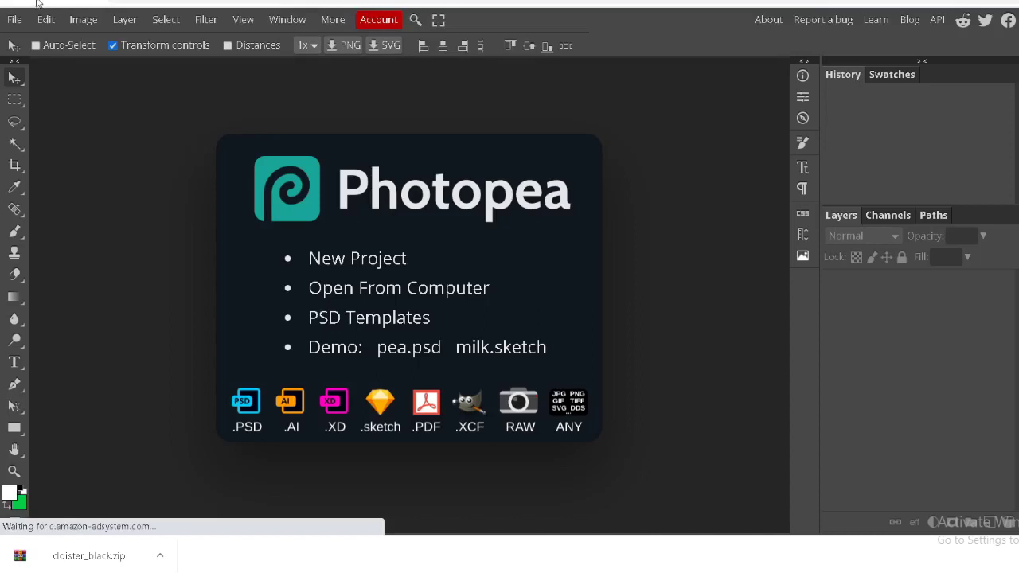
click(12, 21)
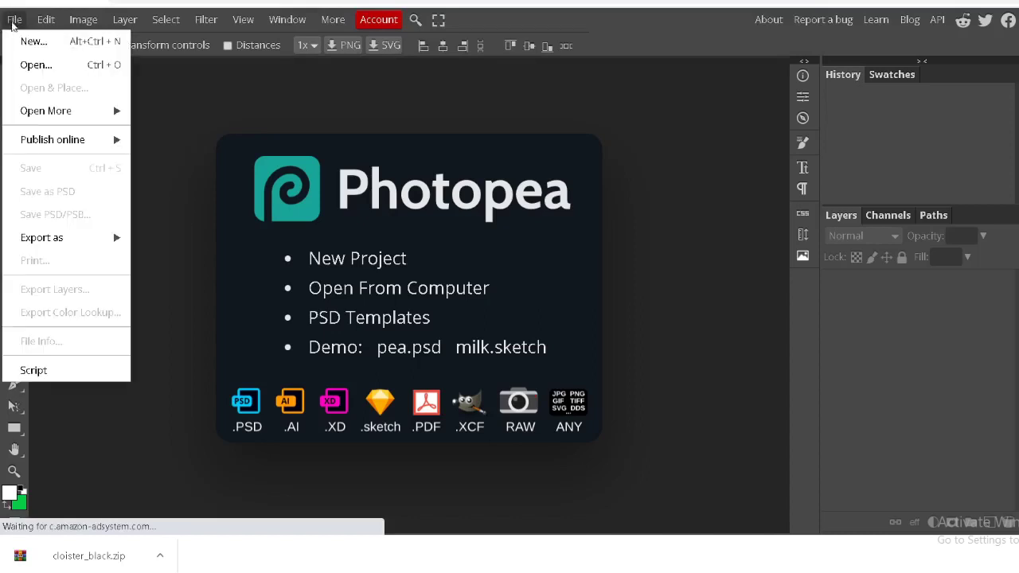
click(32, 43)
click(194, 209)
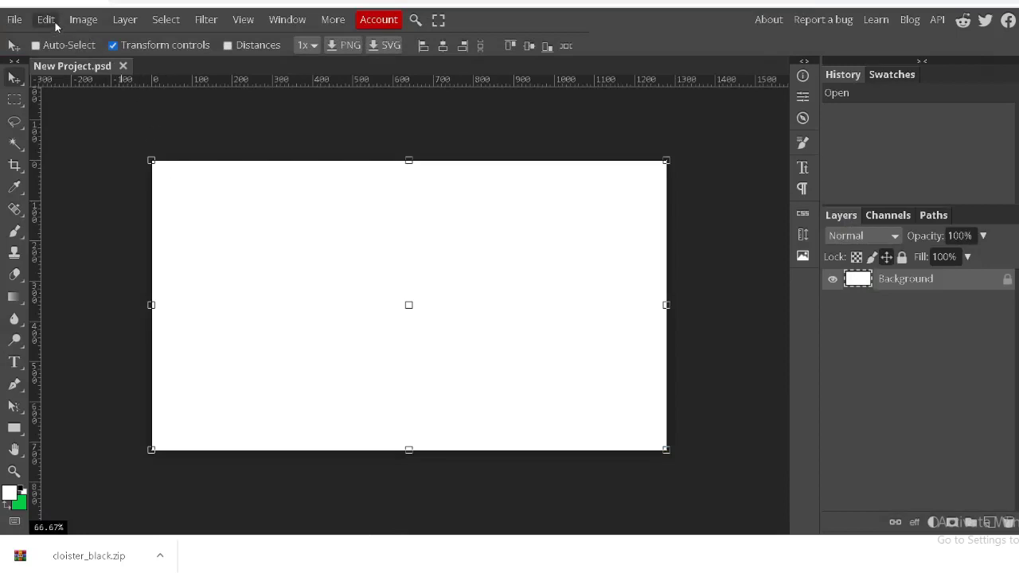
Add an empty Text layer 1 on the canvas and show the font family list
click(22, 364)
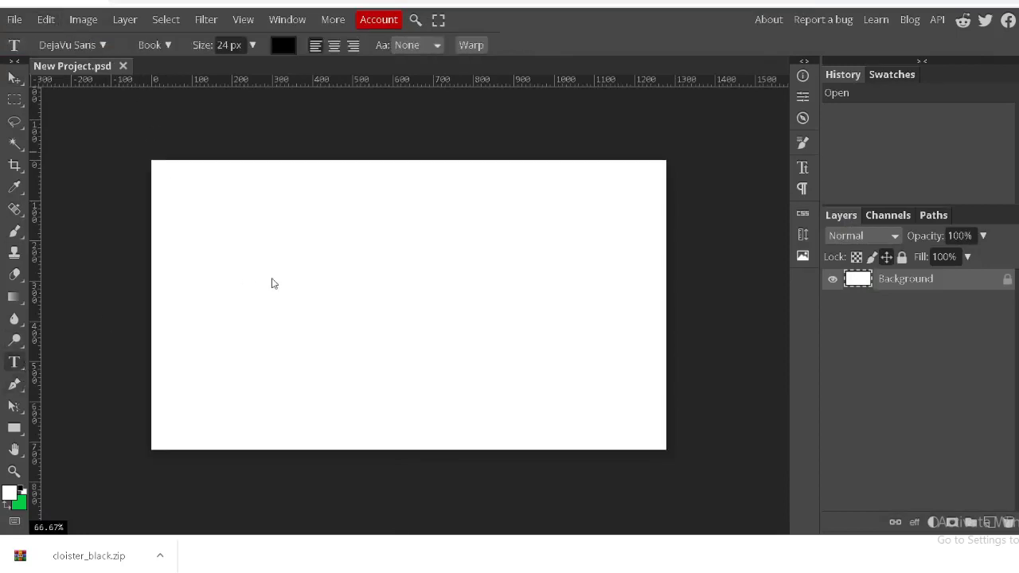
click(297, 287)
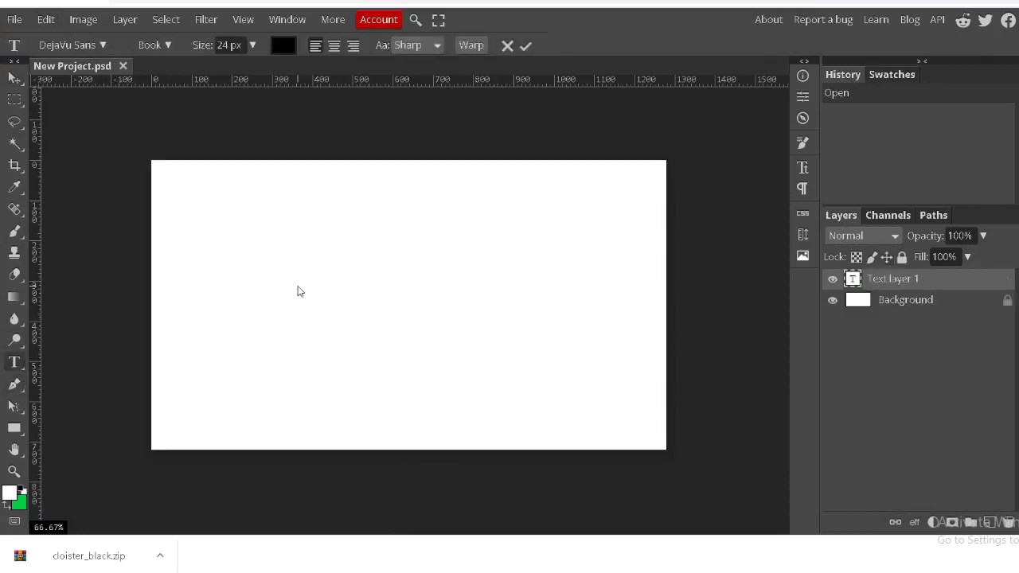
click(102, 44)
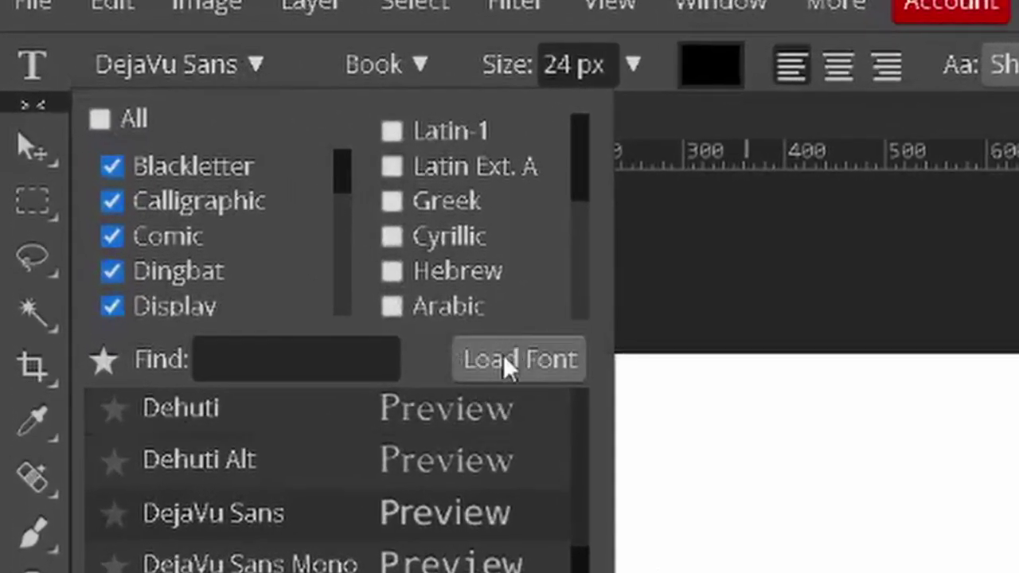
Load the downloaded cloister_black font file from the Downloads folder via Load Font
click(503, 359)
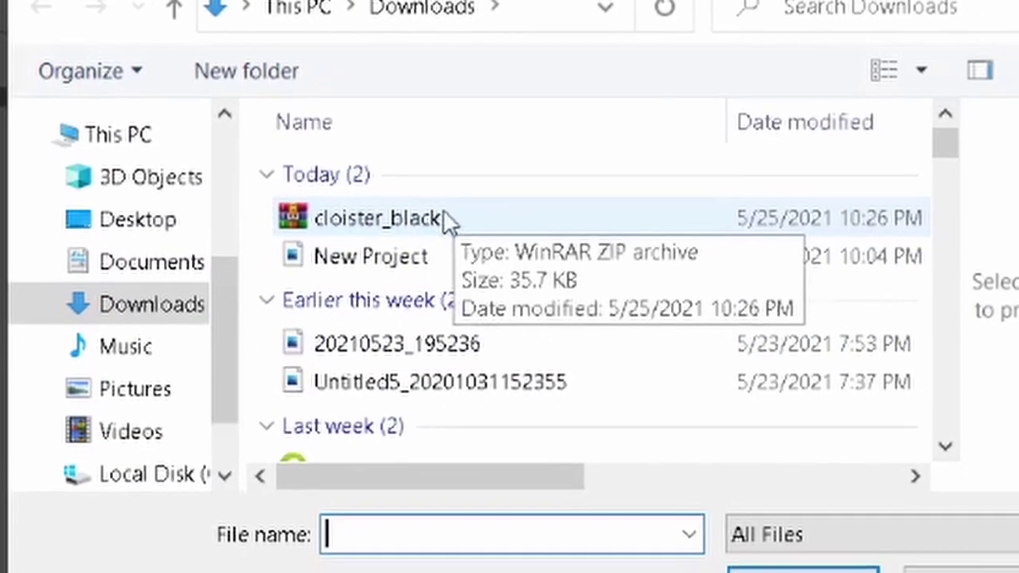
click(471, 235)
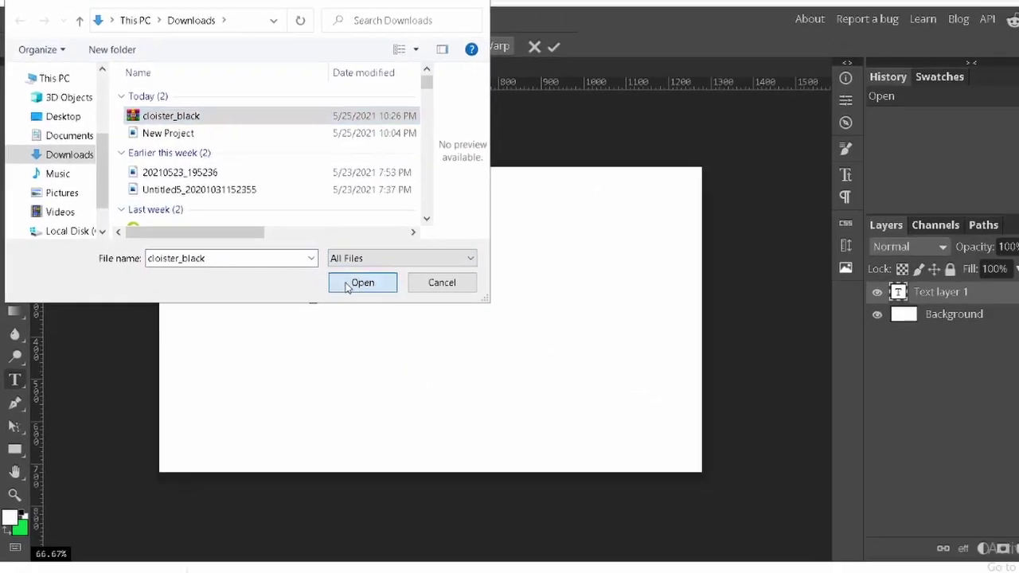
click(347, 287)
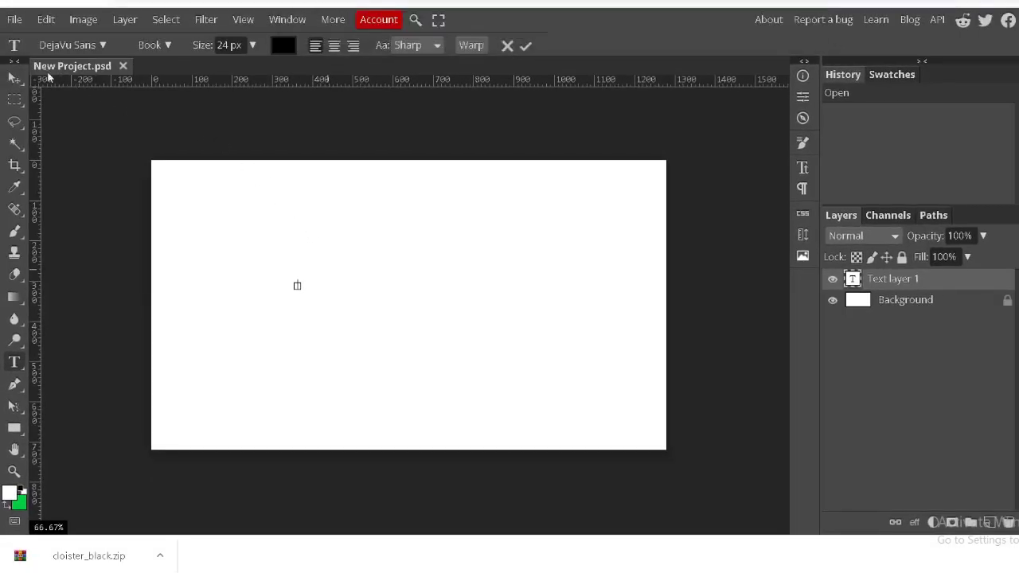
Apply the Cloister font and type 'Cloister Black' on the canvas
click(84, 46)
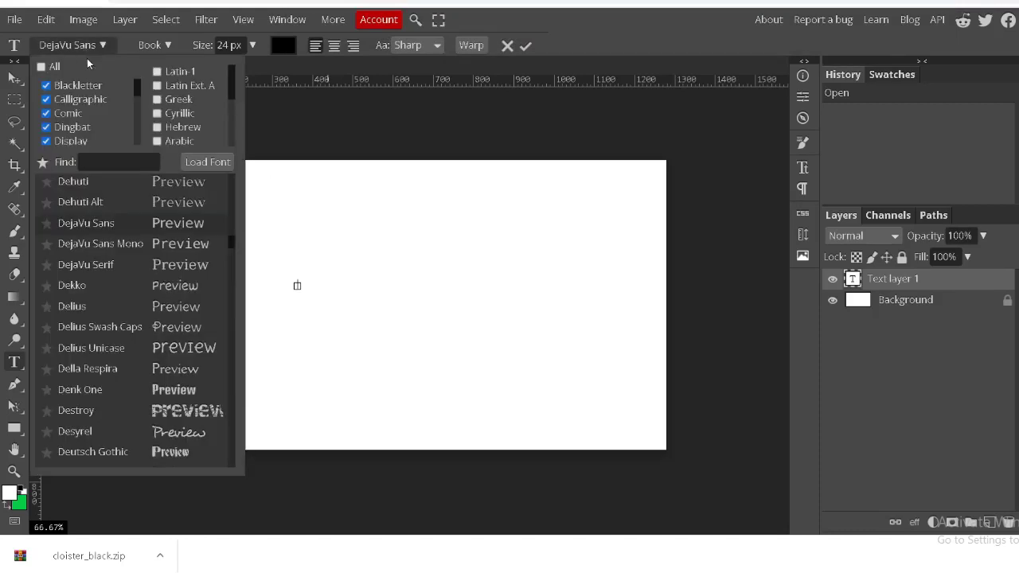
click(93, 162)
text(Clois)
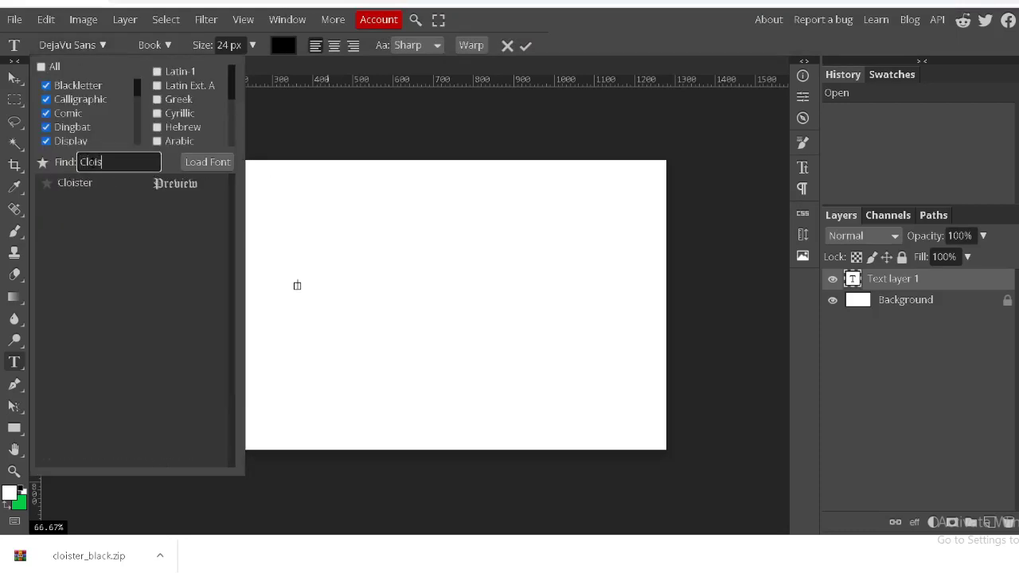
text(ter)
click(152, 184)
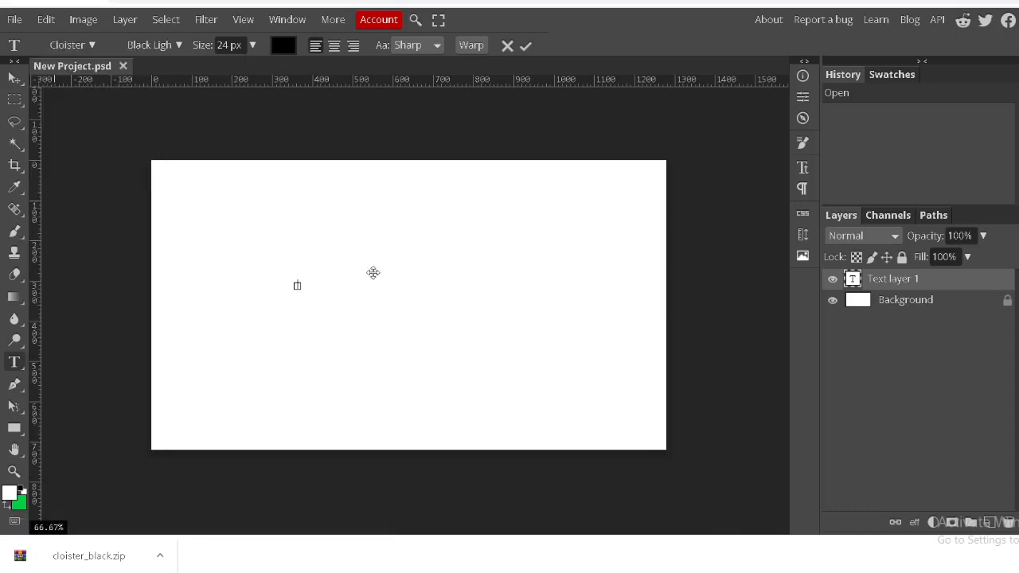
text(Clois)
text(ter Black)
Set the 'Cloister Black' text size to 150 px
double_click(345, 280)
key(ctrl+a)
click(253, 45)
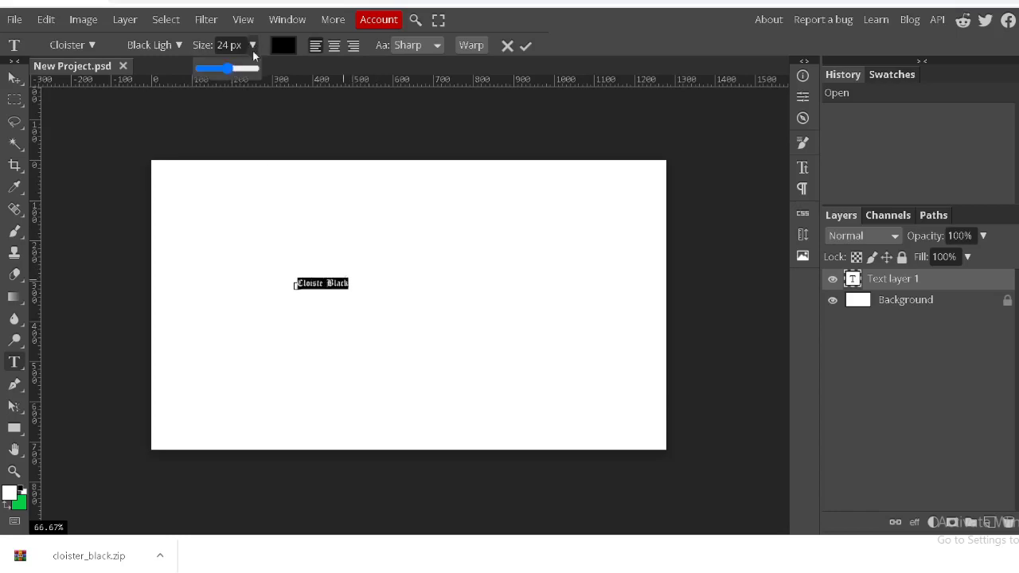
drag(231, 69, 255, 69)
click(477, 271)
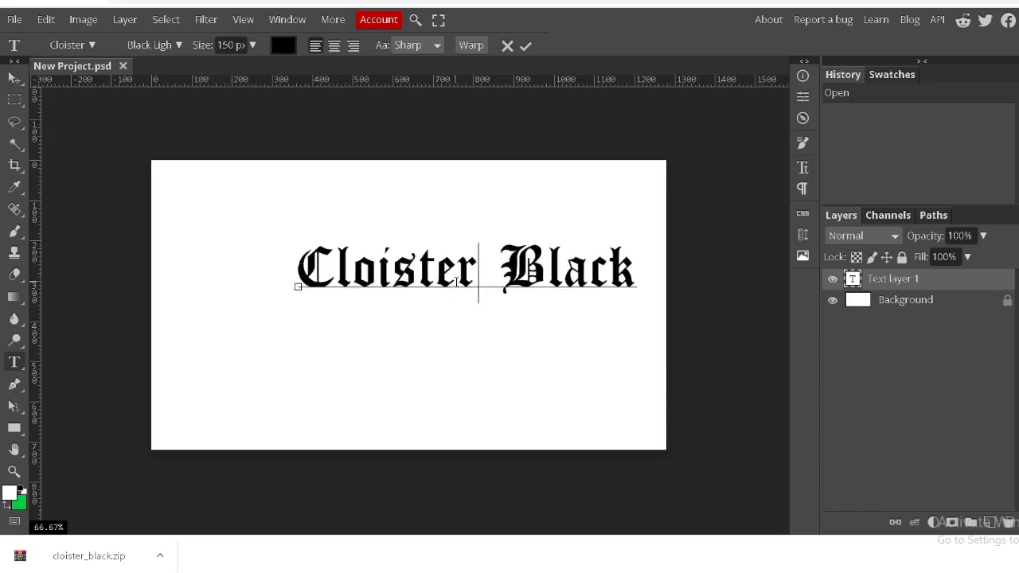
Move the text layer left toward the canvas centre, then reselect all the text
click(14, 78)
drag(398, 271, 352, 270)
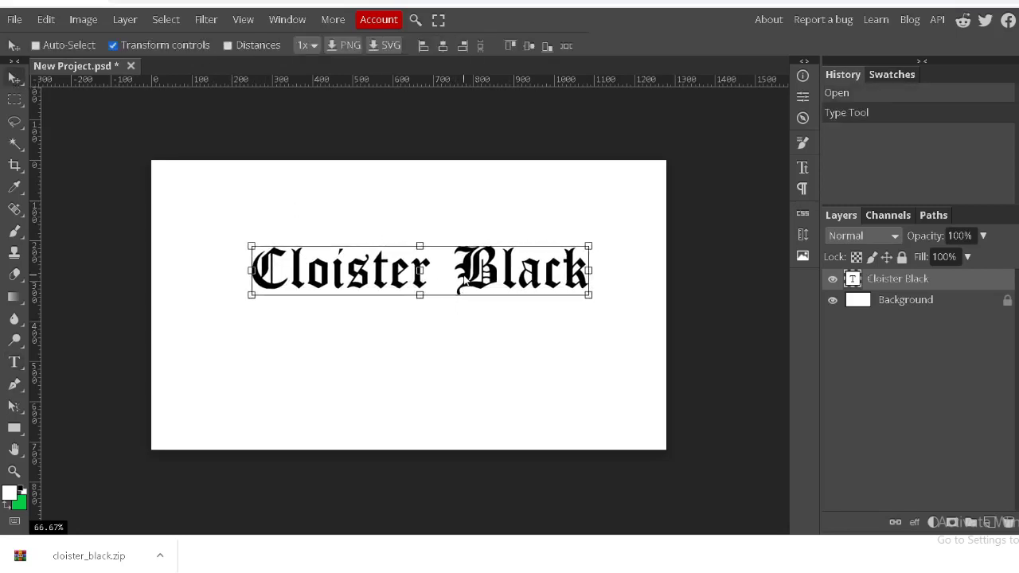
click(14, 362)
double_click(335, 271)
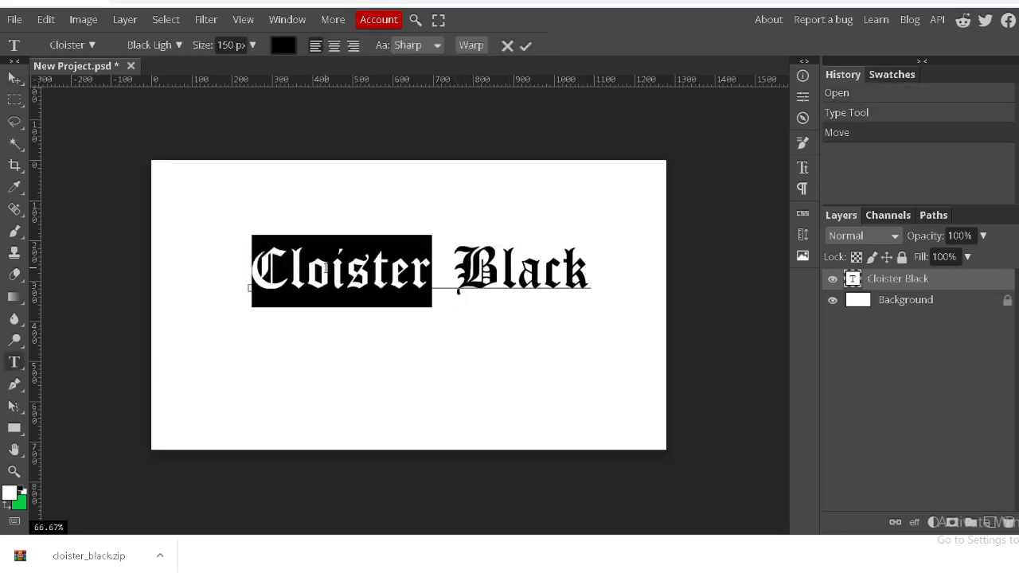
double_click(548, 267)
key(ctrl+a)
Clear the 'Cloister' font search and scroll through the full font list
click(71, 44)
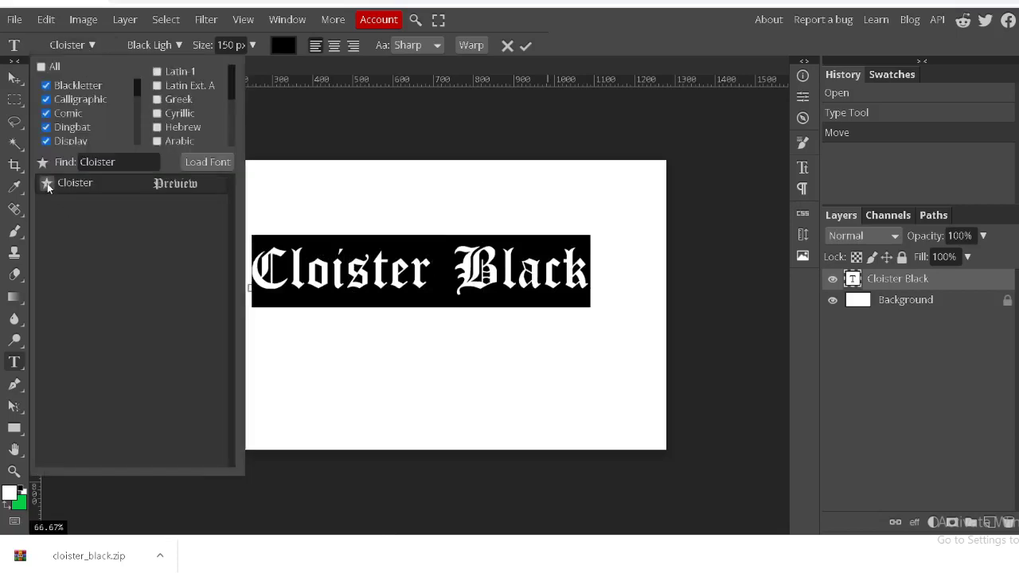
click(78, 162)
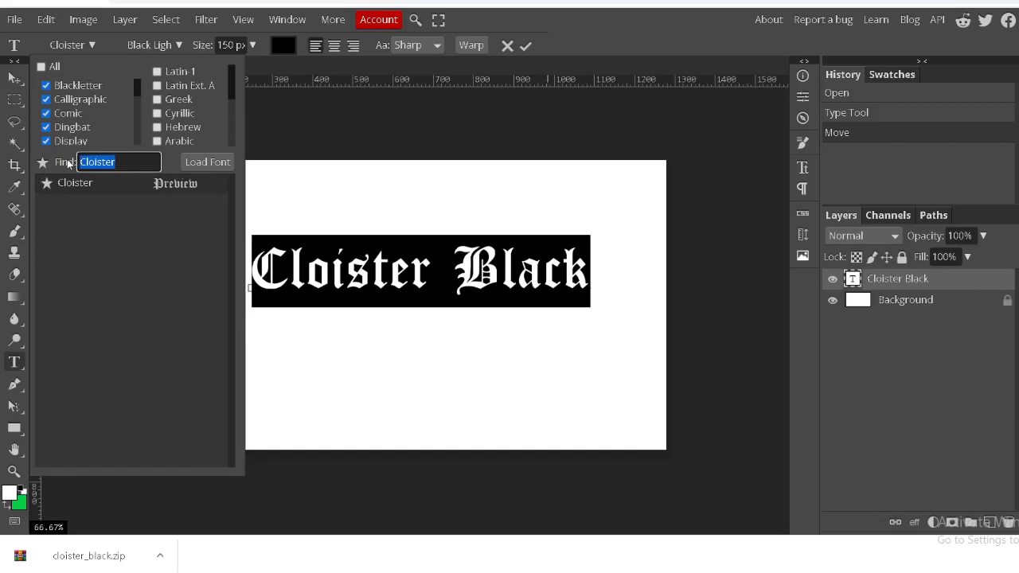
key(BackSpace)
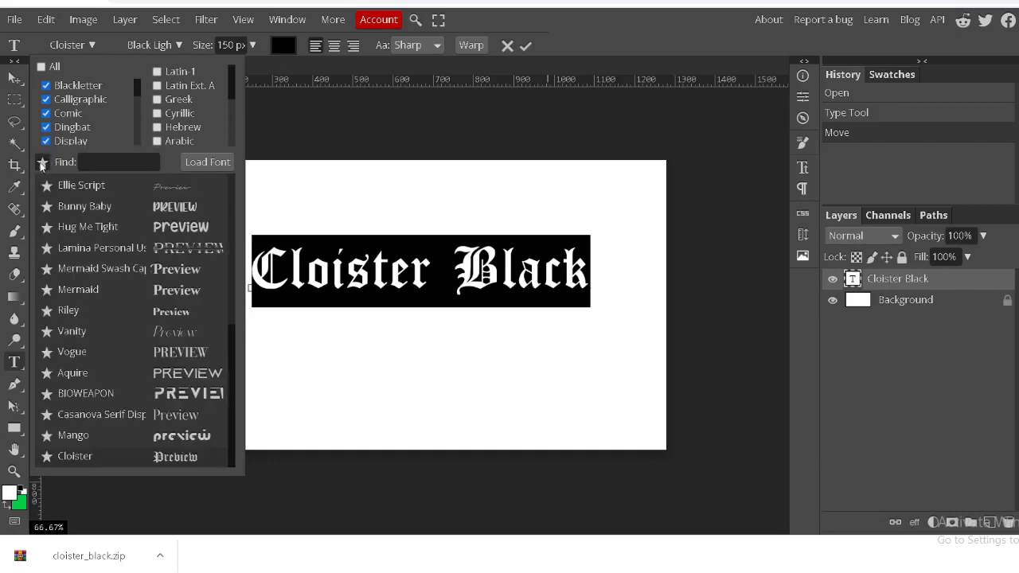
scroll(223, 278, up, 5)
scroll(223, 278, down, 5)
scroll(152, 377, up, 2)
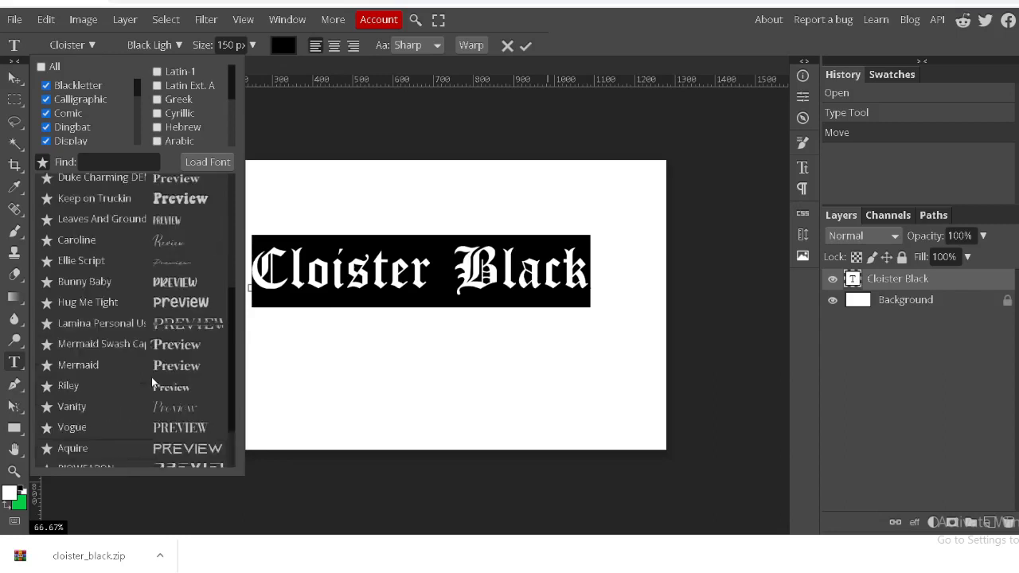
scroll(157, 375, up, 5)
scroll(157, 375, down, 5)
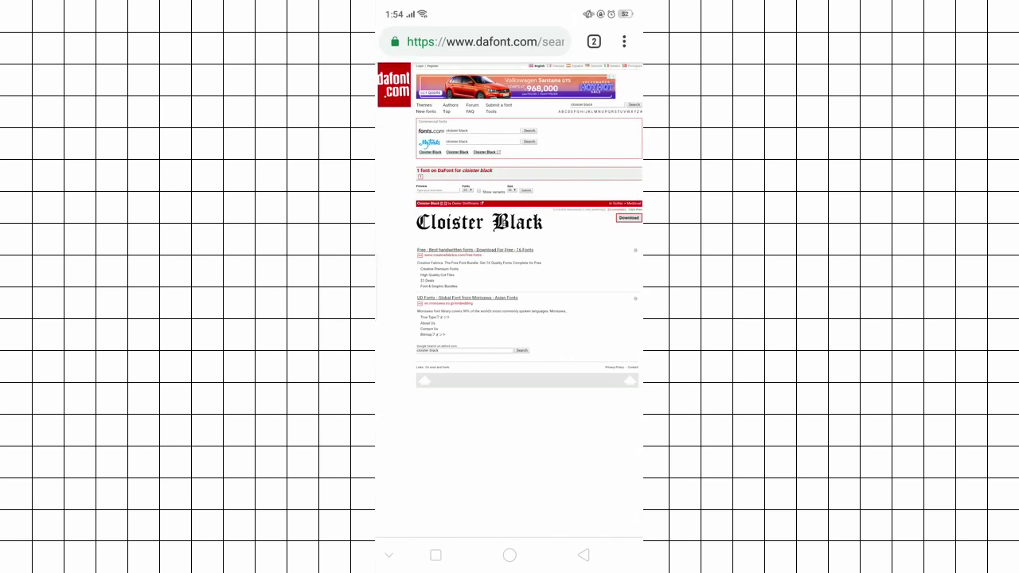
On the phone, download cloister_black.zip (35.70 KB) from DaFont into Downloads
drag(604, 264, 603, 285)
click(629, 217)
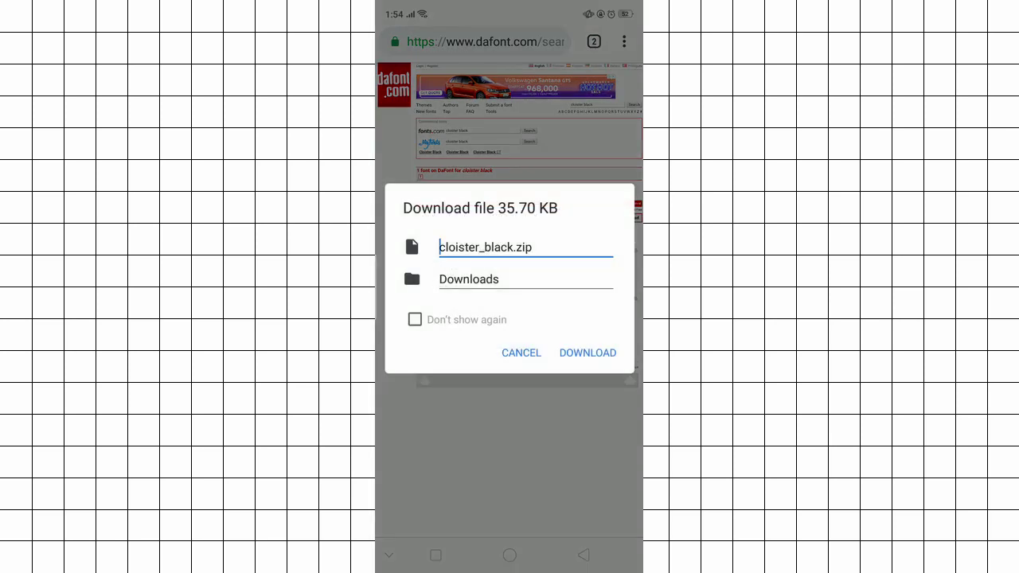
click(589, 348)
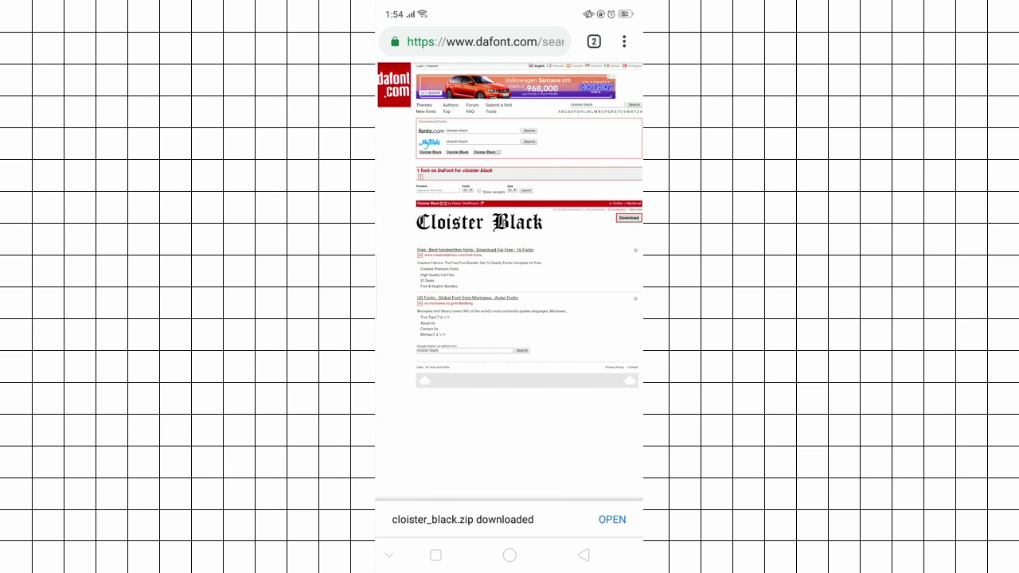
Extract cloister_black.zip in the Download folder into a cloister_black folder
click(612, 519)
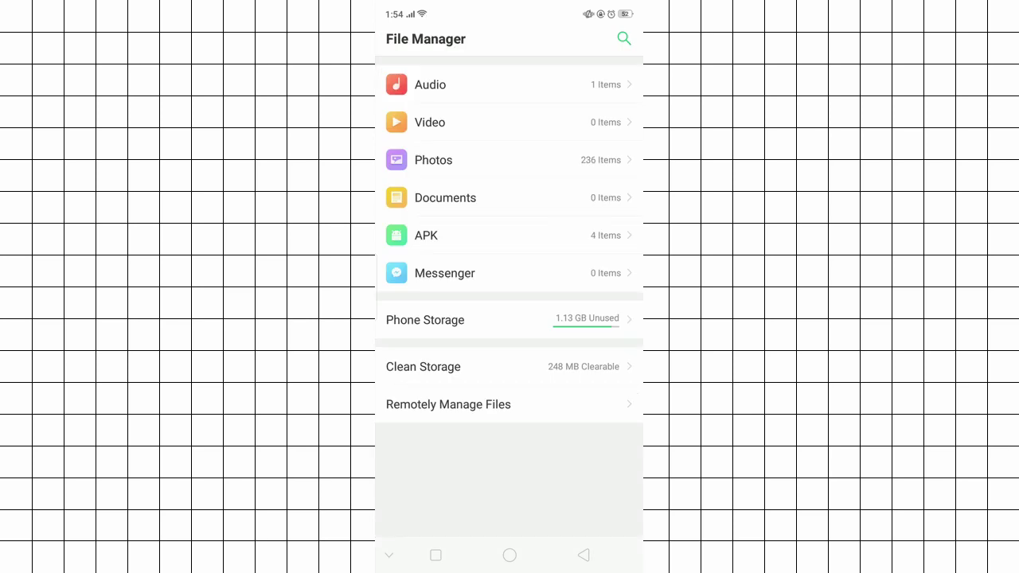
click(425, 320)
click(571, 68)
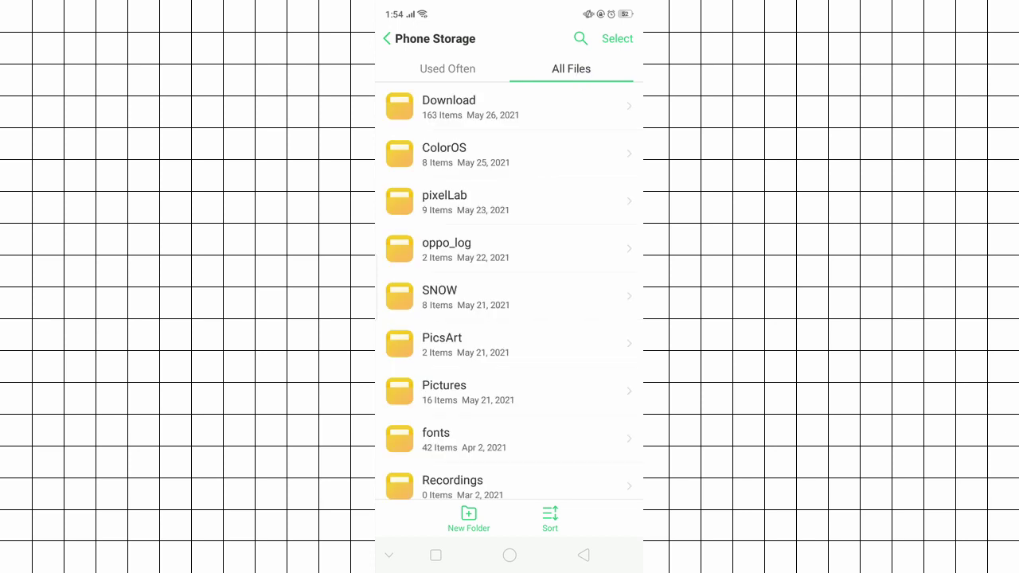
click(448, 107)
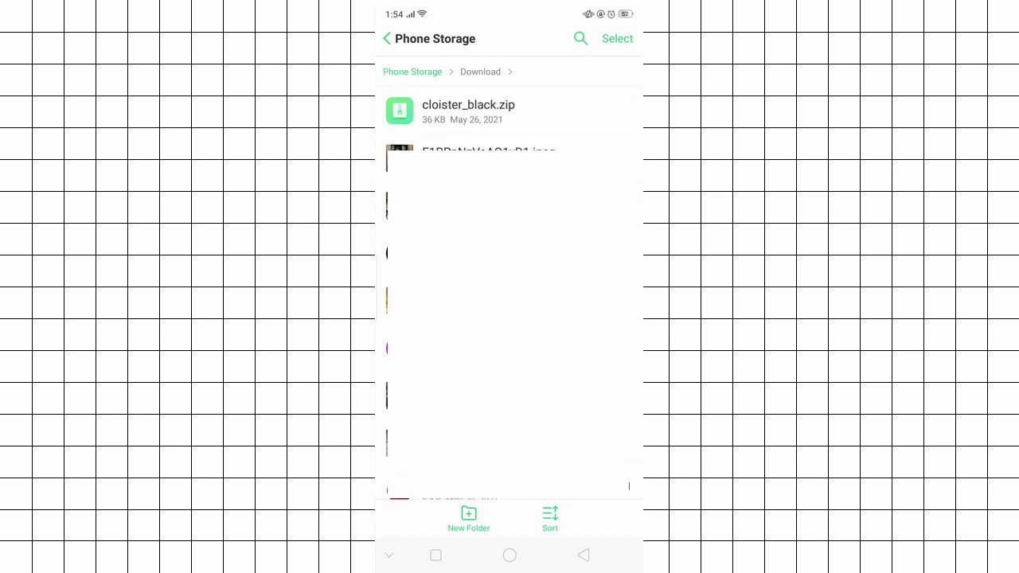
click(547, 128)
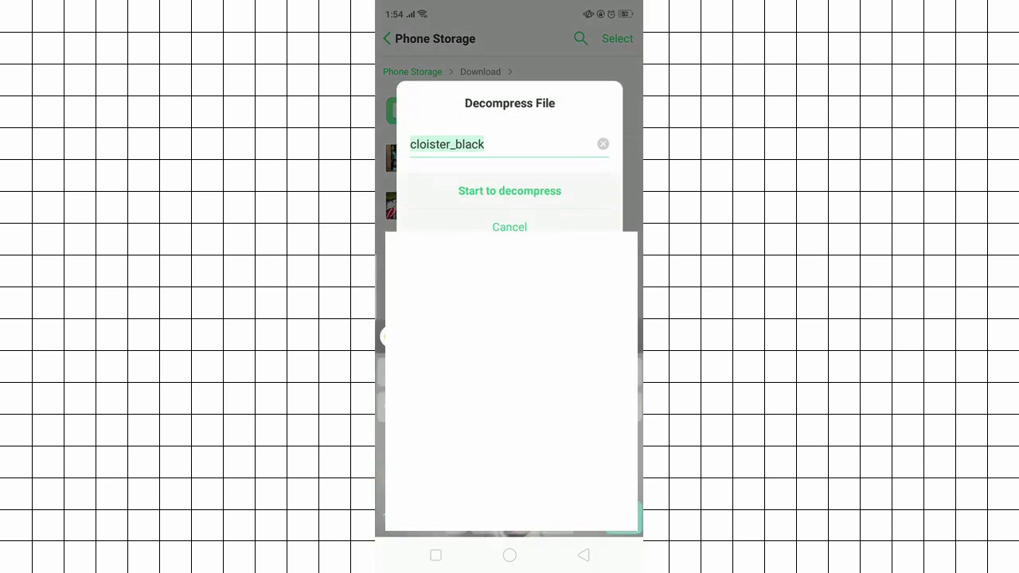
click(510, 190)
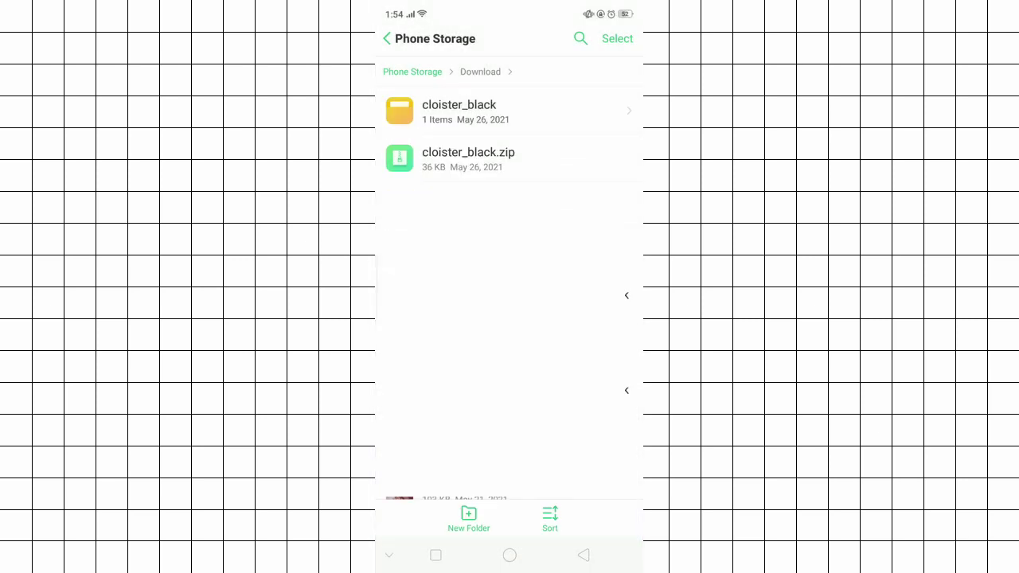
Copy CloisterBlack.ttf from the extracted folder into Download, then select the cloister_black folder
click(460, 111)
click(617, 39)
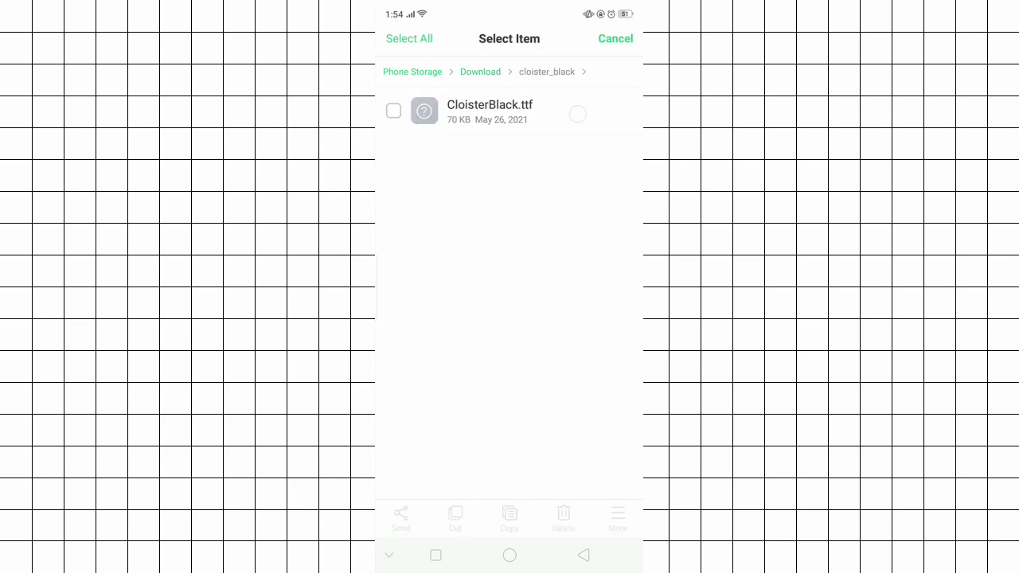
click(393, 111)
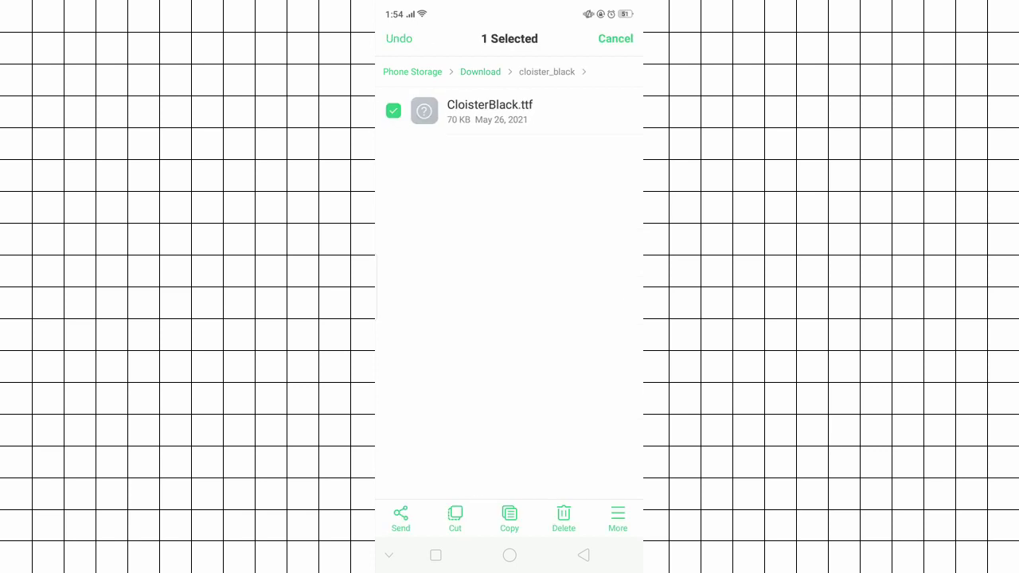
click(510, 518)
click(583, 555)
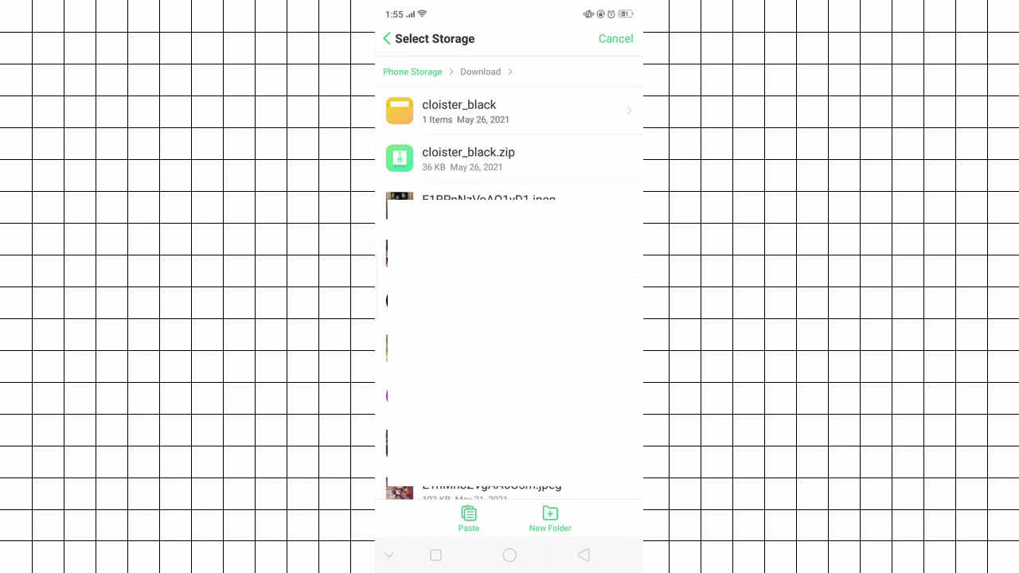
click(468, 519)
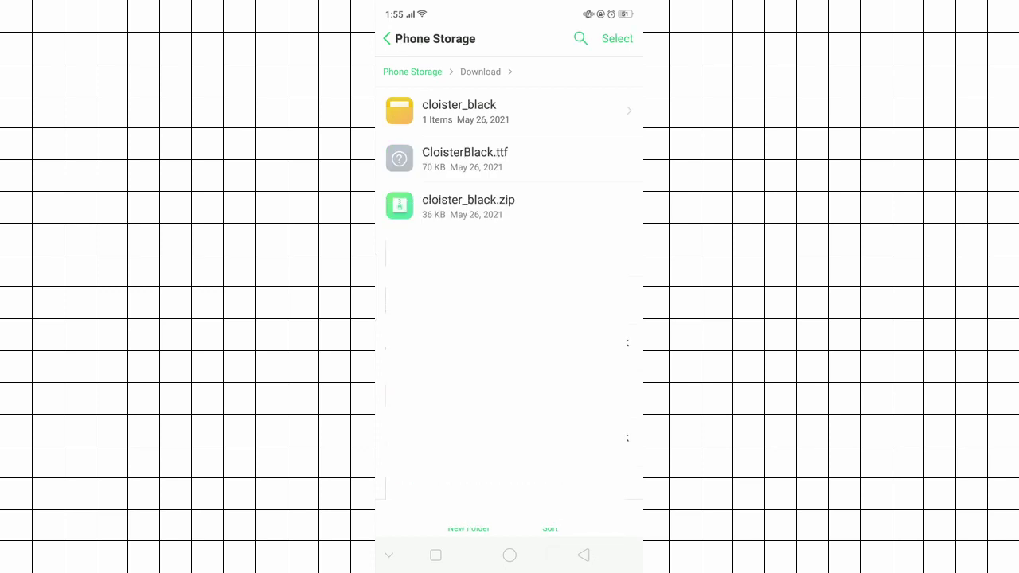
click(617, 38)
click(393, 111)
Select cloister_black.zip, then create a blank white 1280×720 px Photopea project
click(394, 205)
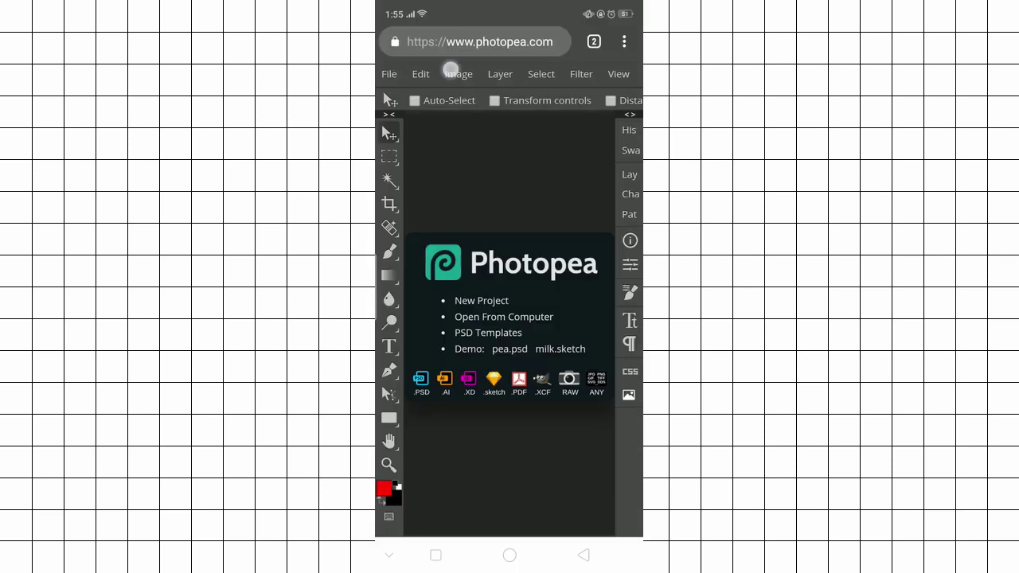
drag(451, 70, 634, 72)
click(393, 70)
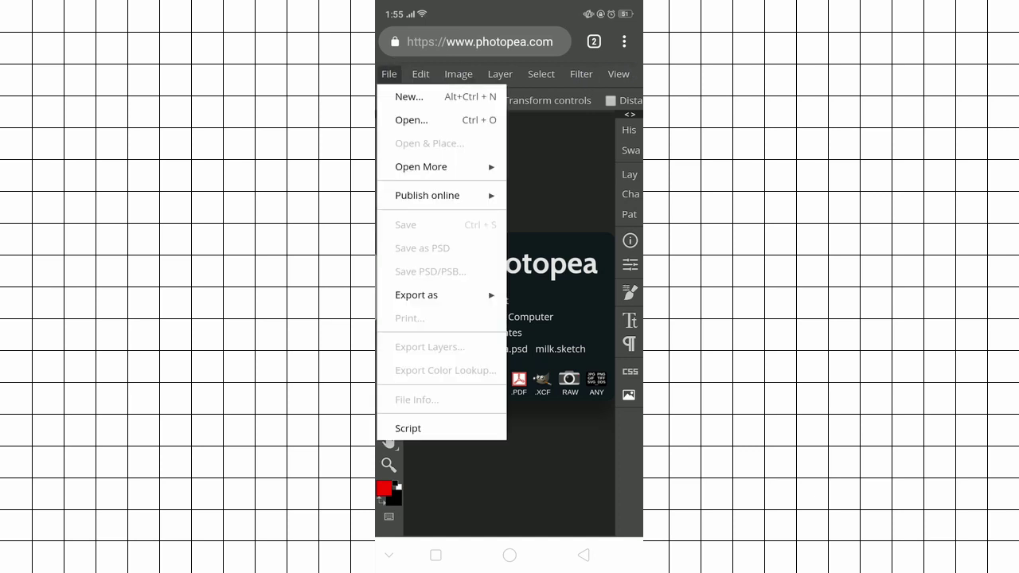
click(408, 96)
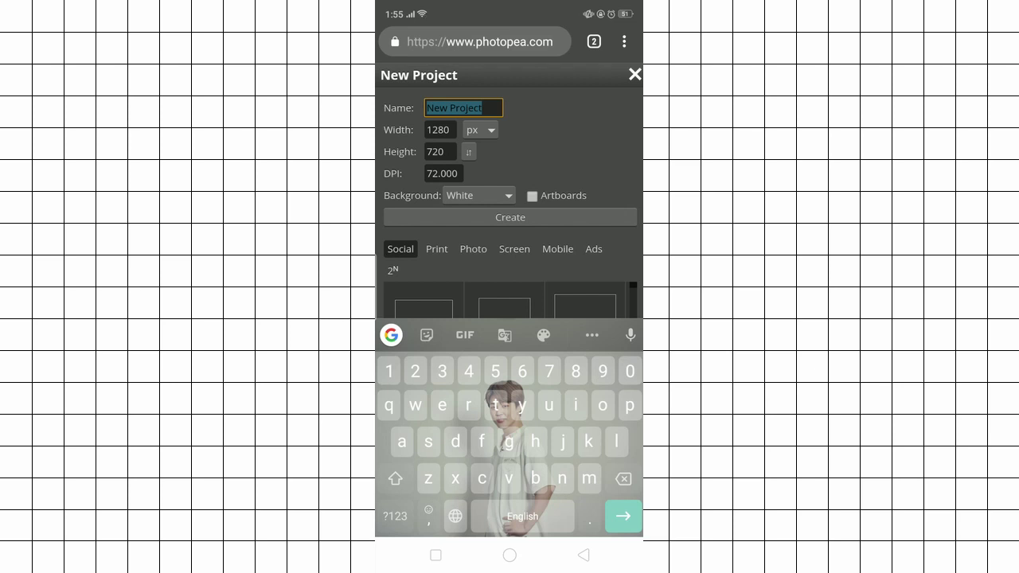
click(585, 217)
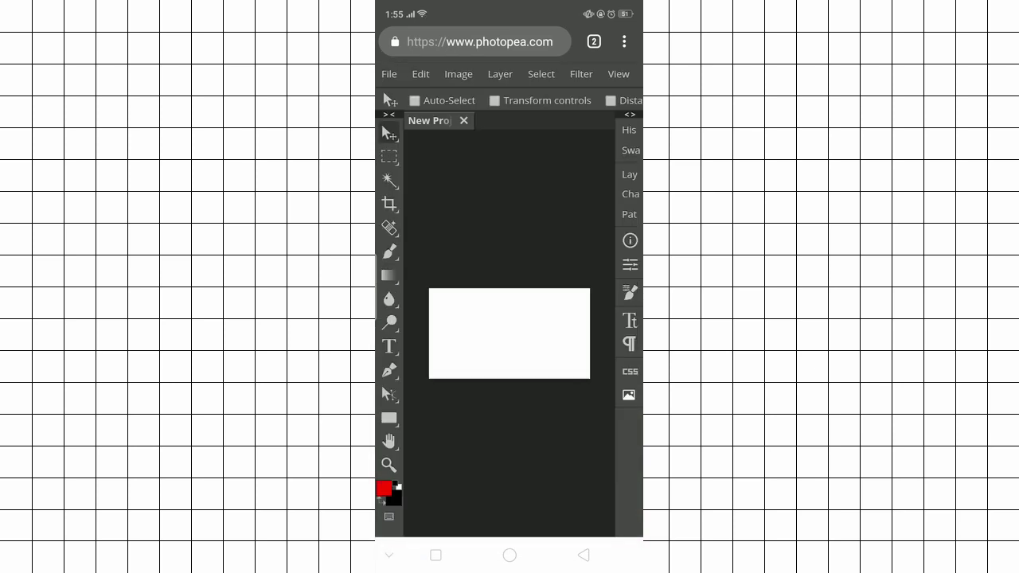
Type 'CLOISTER BLACK' on the canvas in 24 px DejaVu Sans and select it
click(389, 347)
click(524, 327)
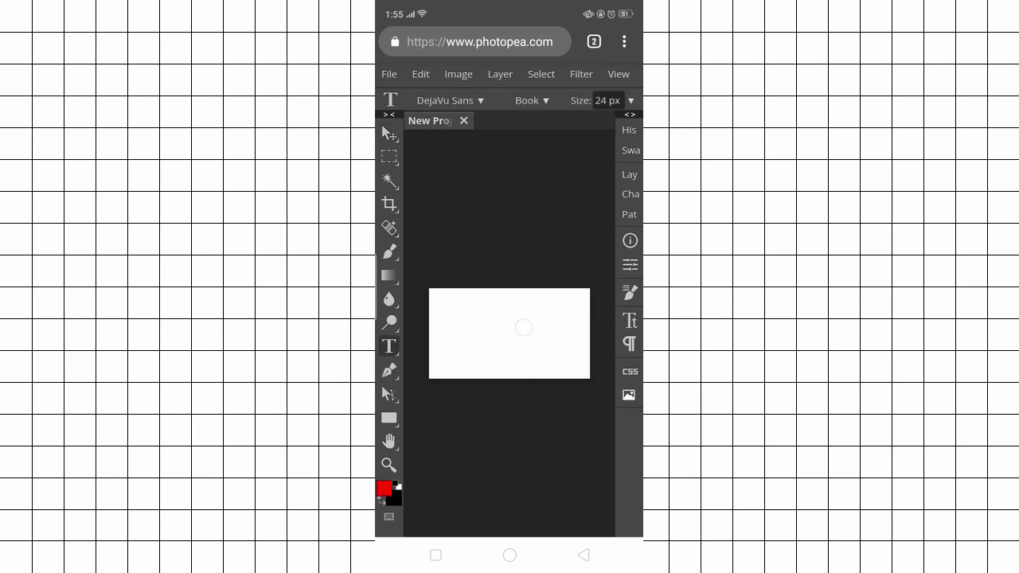
text(CLS)
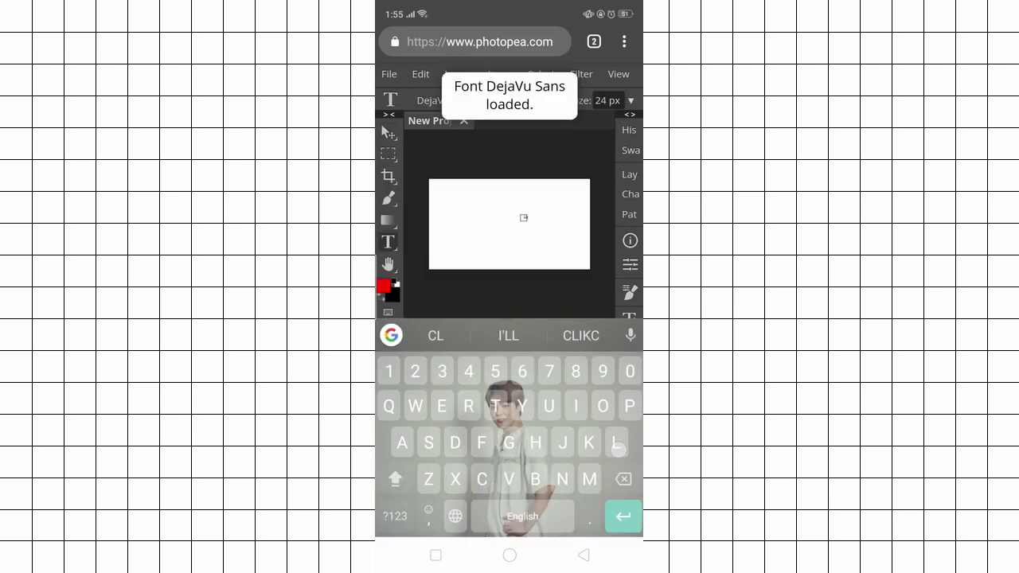
text(TE)
click(508, 335)
text(BLAC)
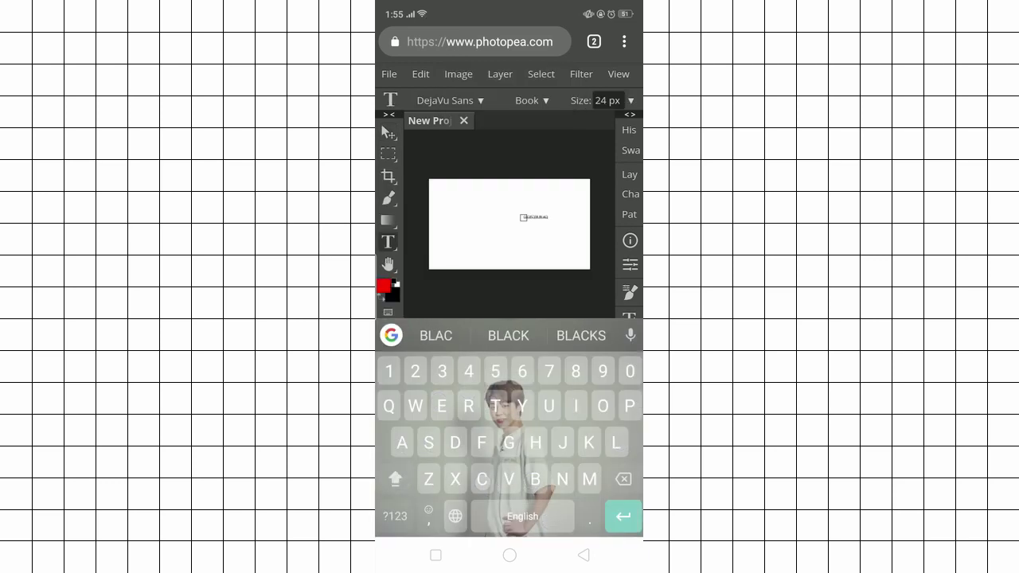
text(K)
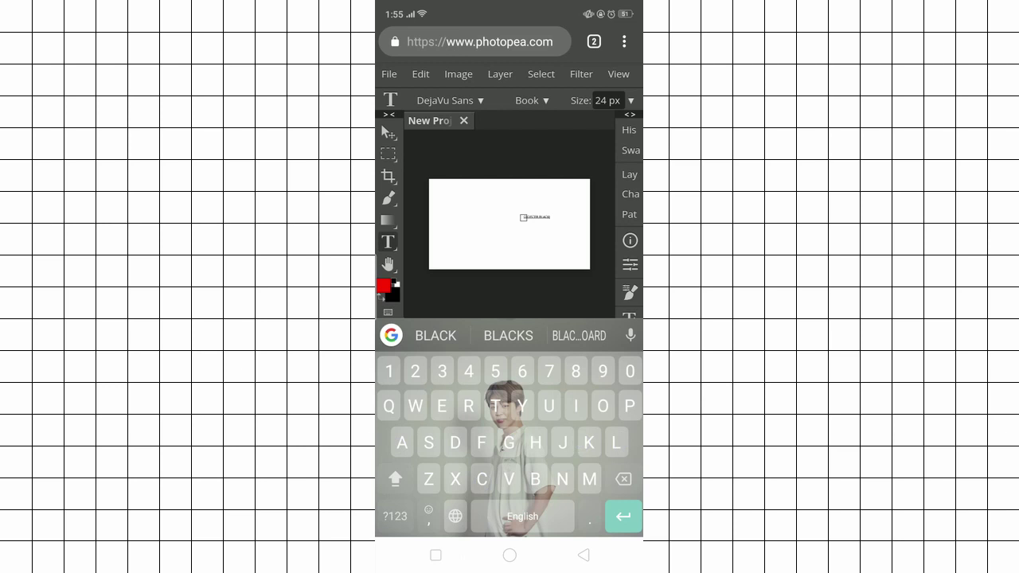
drag(550, 216, 523, 216)
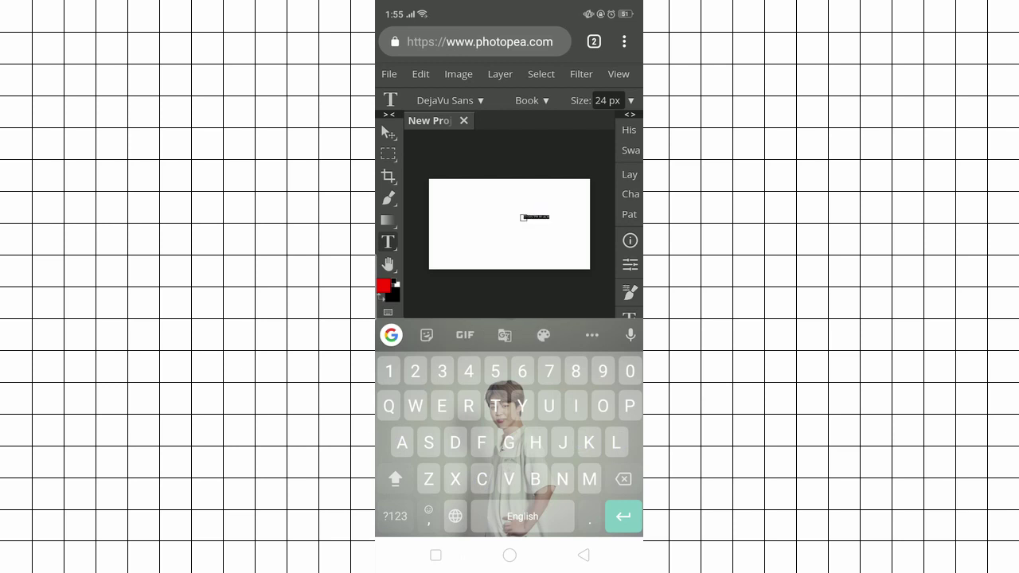
click(481, 97)
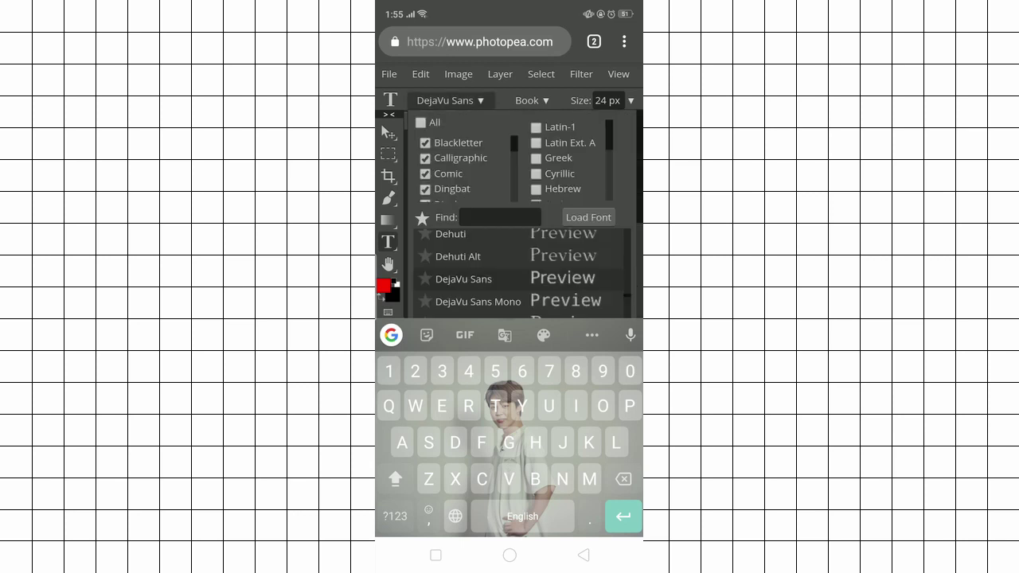
Load CloisterBlack.ttf from the phone's Download folder and keep it for future sessions
click(590, 215)
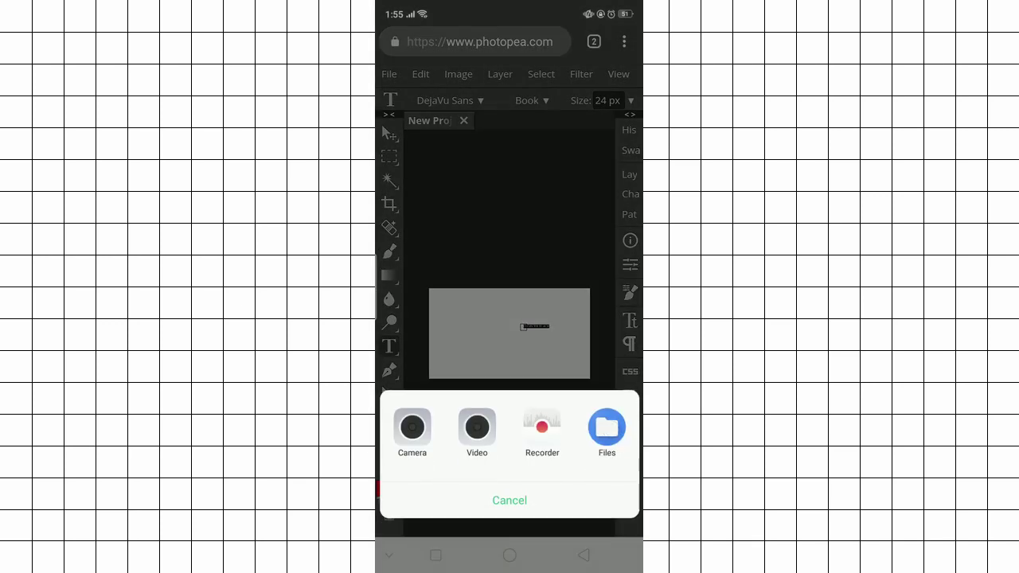
click(607, 430)
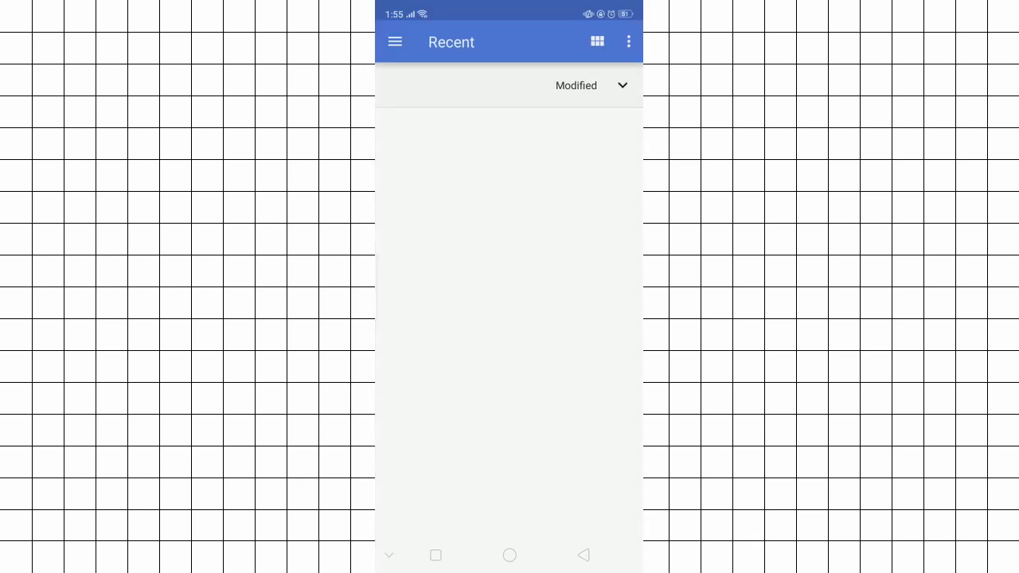
click(395, 42)
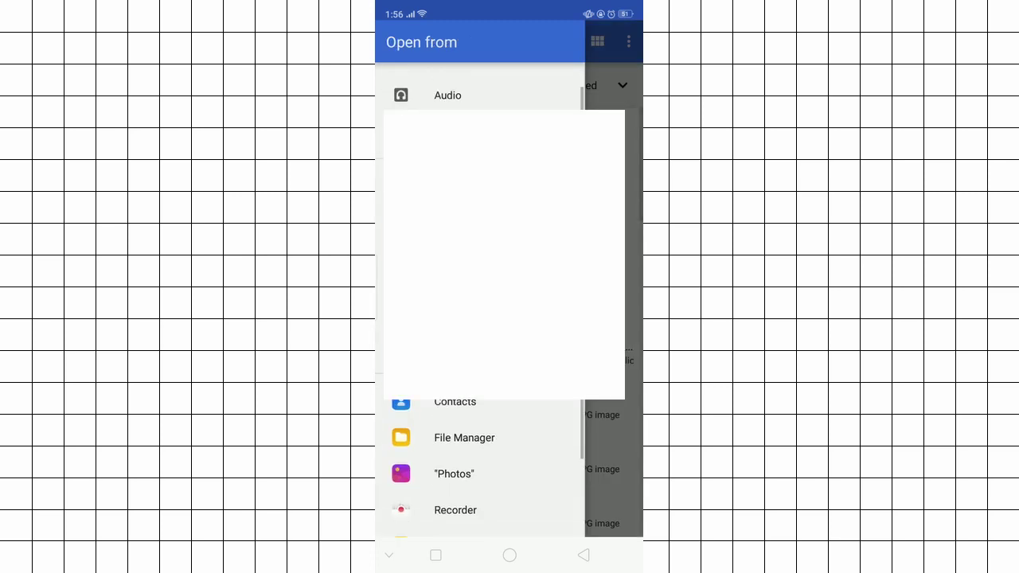
scroll(477, 398, down, 3)
click(508, 339)
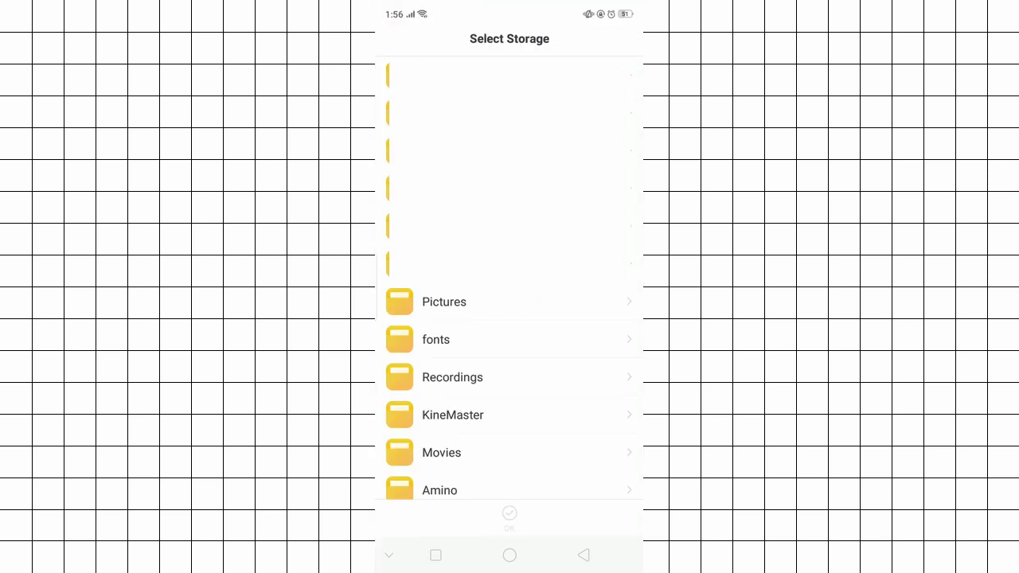
click(534, 80)
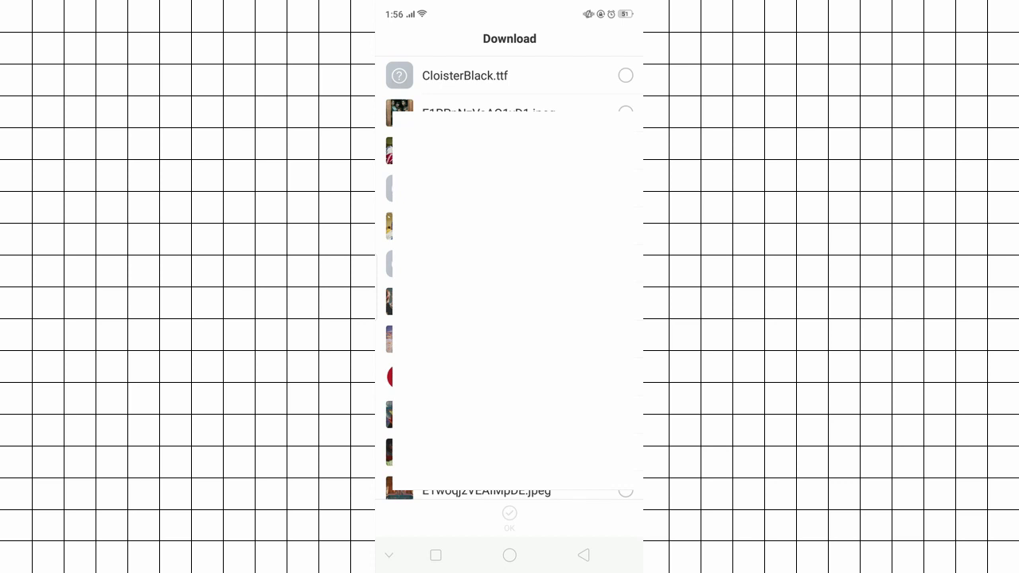
click(535, 73)
click(510, 517)
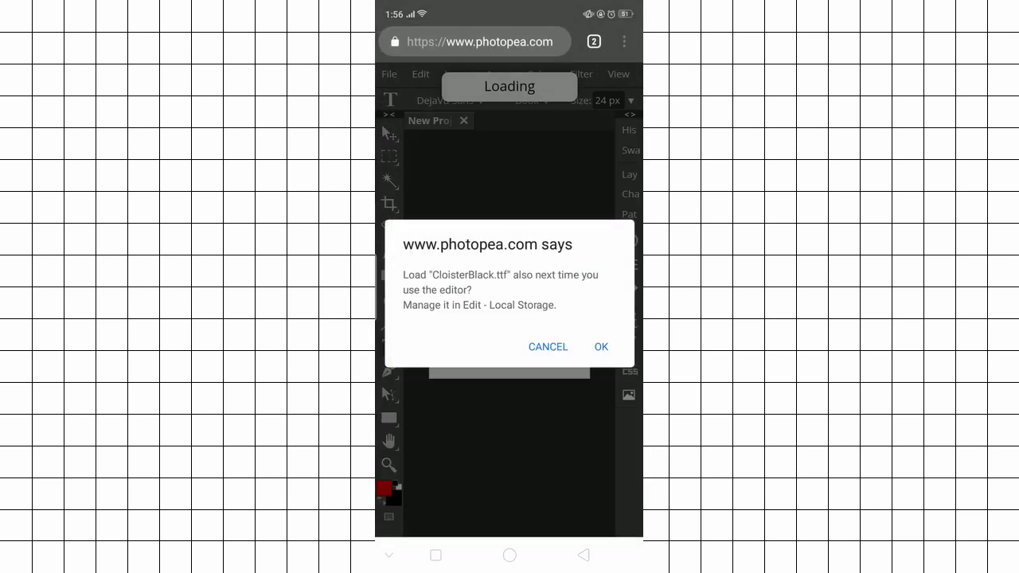
click(601, 346)
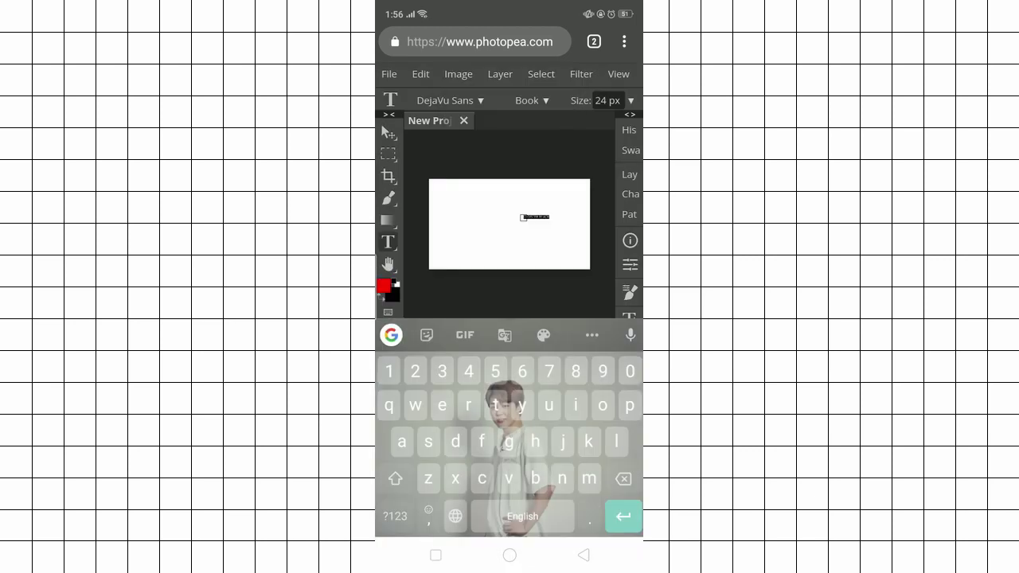
Set the CLOISTER BLACK text to the Cloister font, found by searching 'clo', at 99 px
click(451, 100)
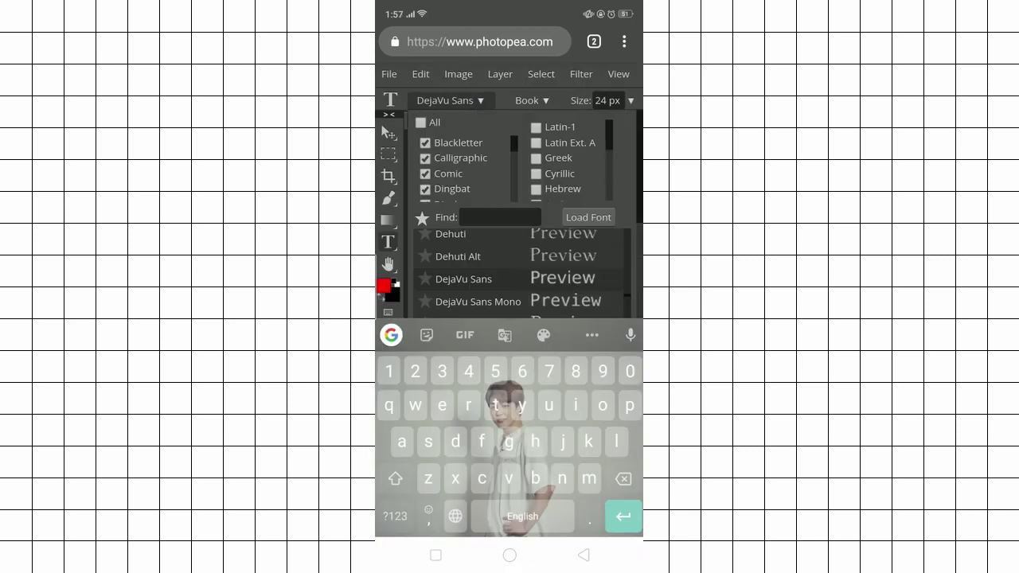
click(500, 217)
text(cl)
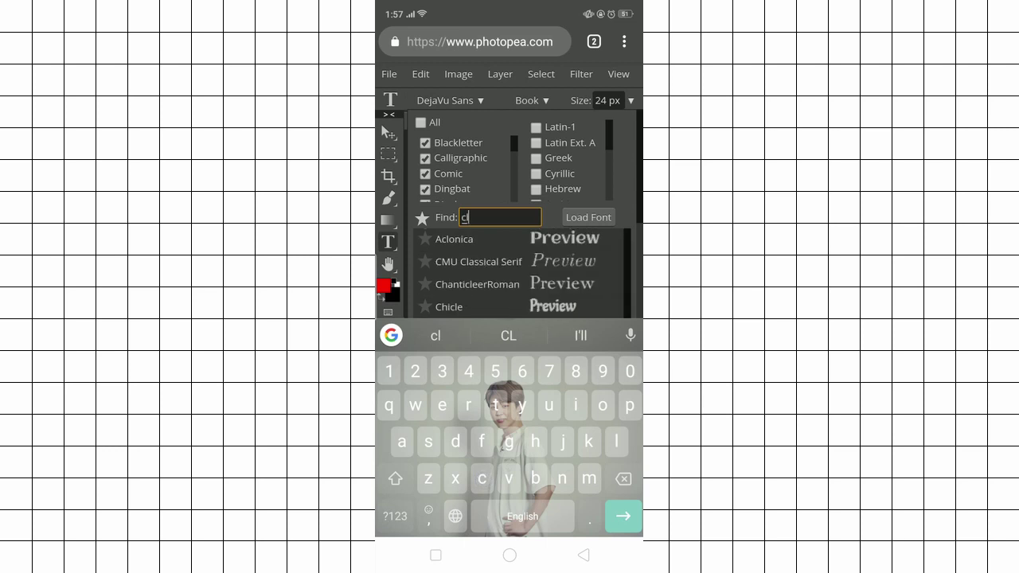
text(o)
click(454, 261)
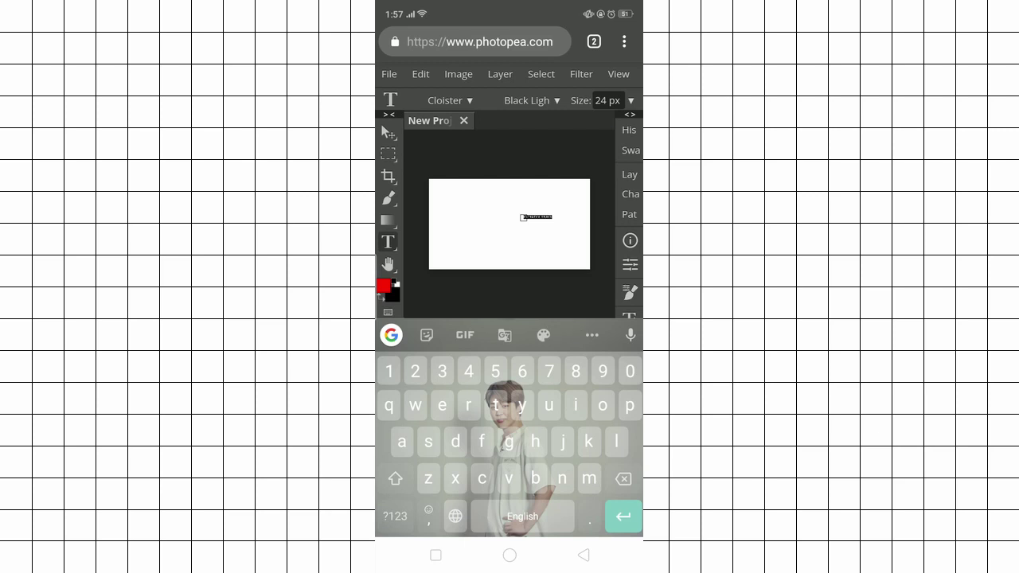
click(631, 100)
drag(603, 125, 623, 127)
click(490, 220)
Move the text toward the centre of the white canvas
click(388, 133)
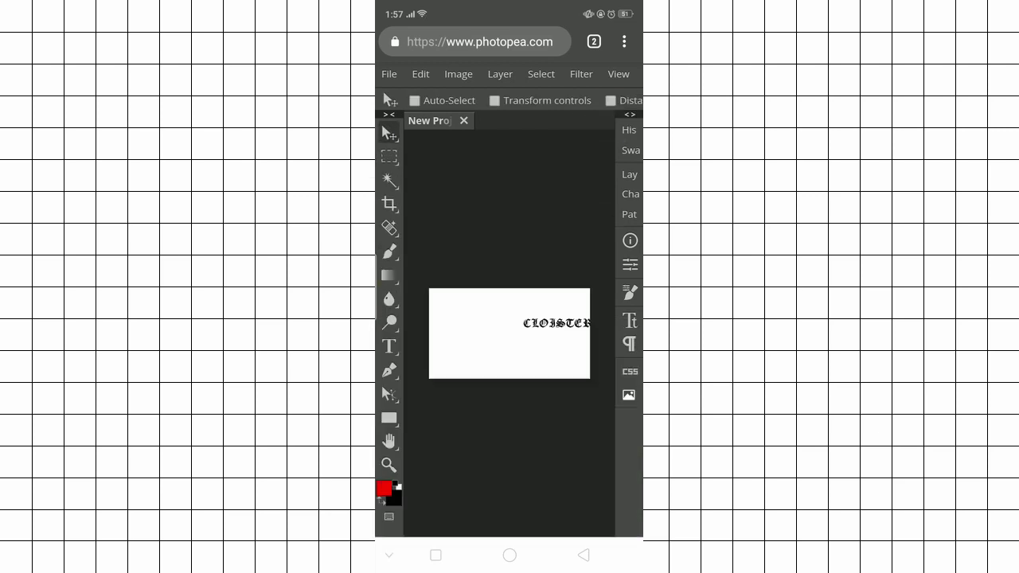
drag(558, 324, 486, 322)
scroll(536, 296, up, 3)
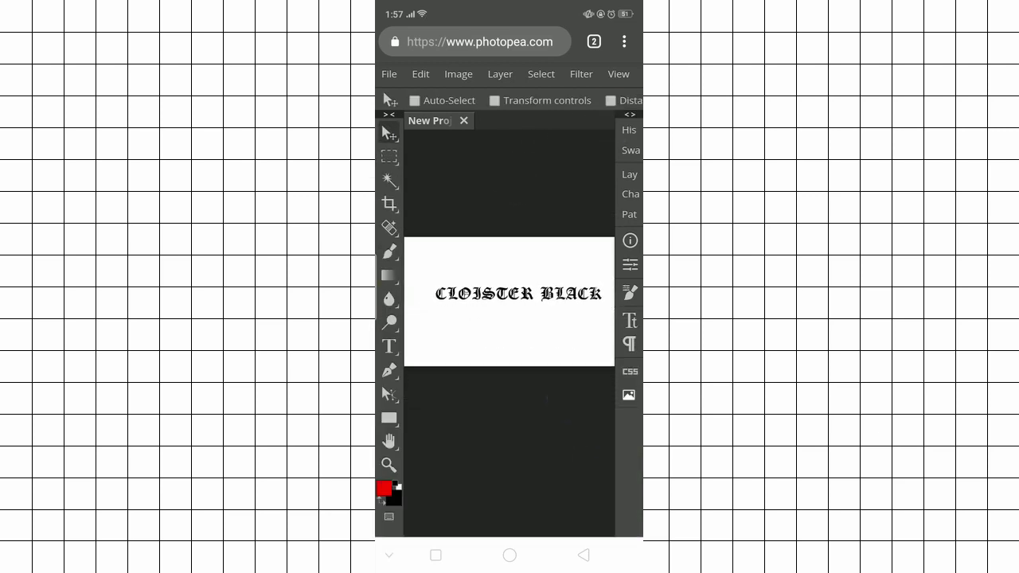